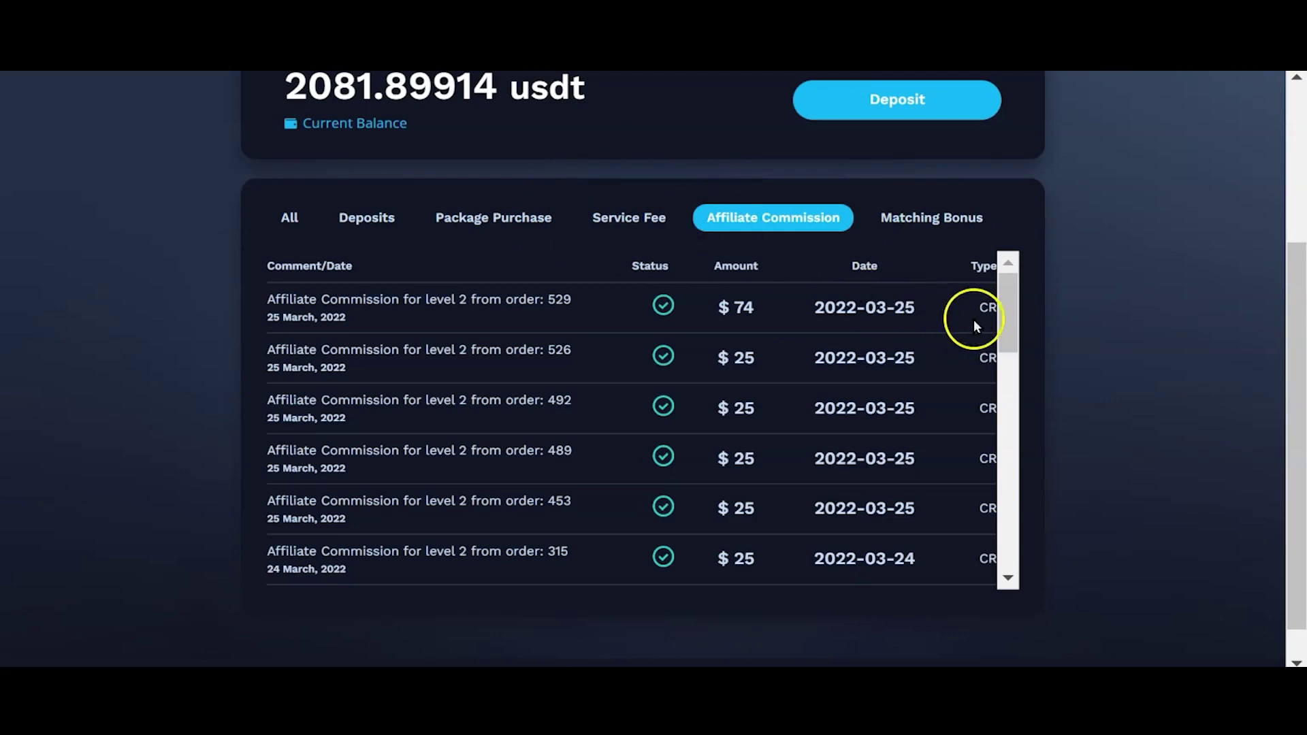
pyautogui.moveTo(1014, 302)
pyautogui.mouseDown()
pyautogui.moveTo(1011, 318)
pyautogui.moveTo(1010, 300)
pyautogui.mouseUp()
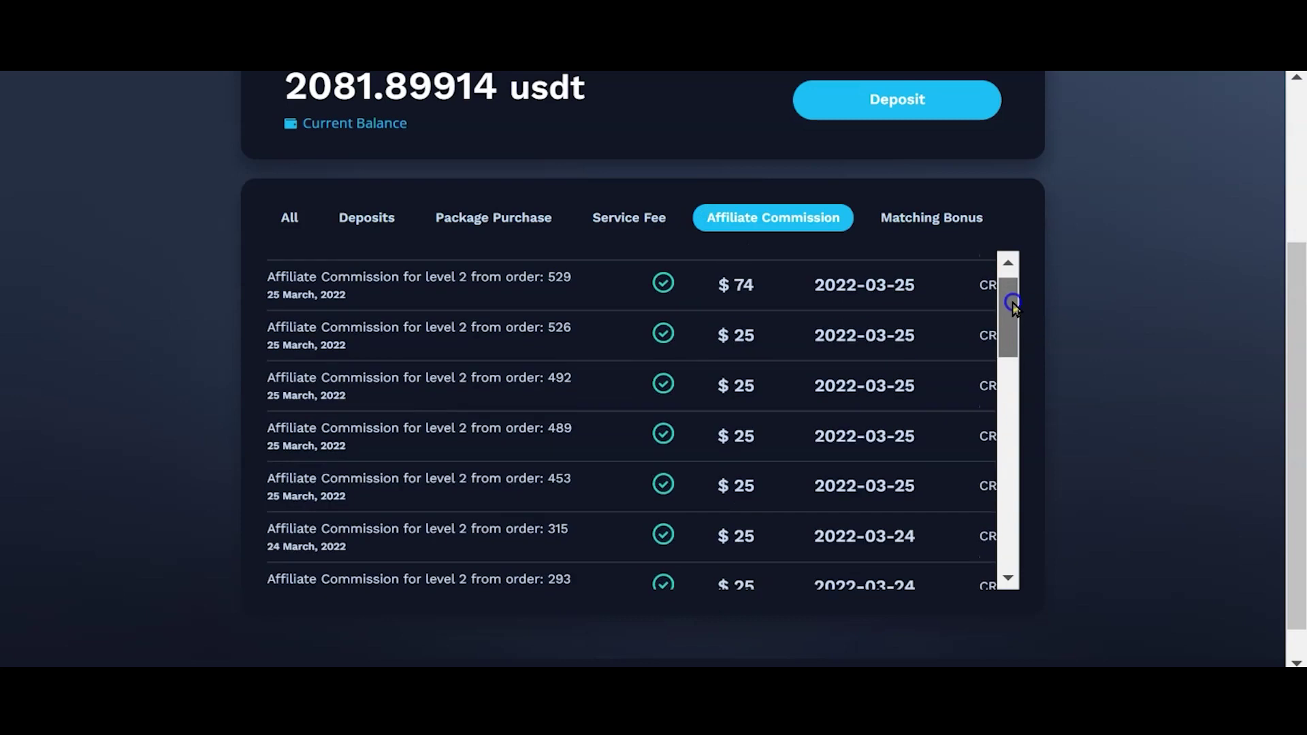
pyautogui.scroll(1, 441, 373)
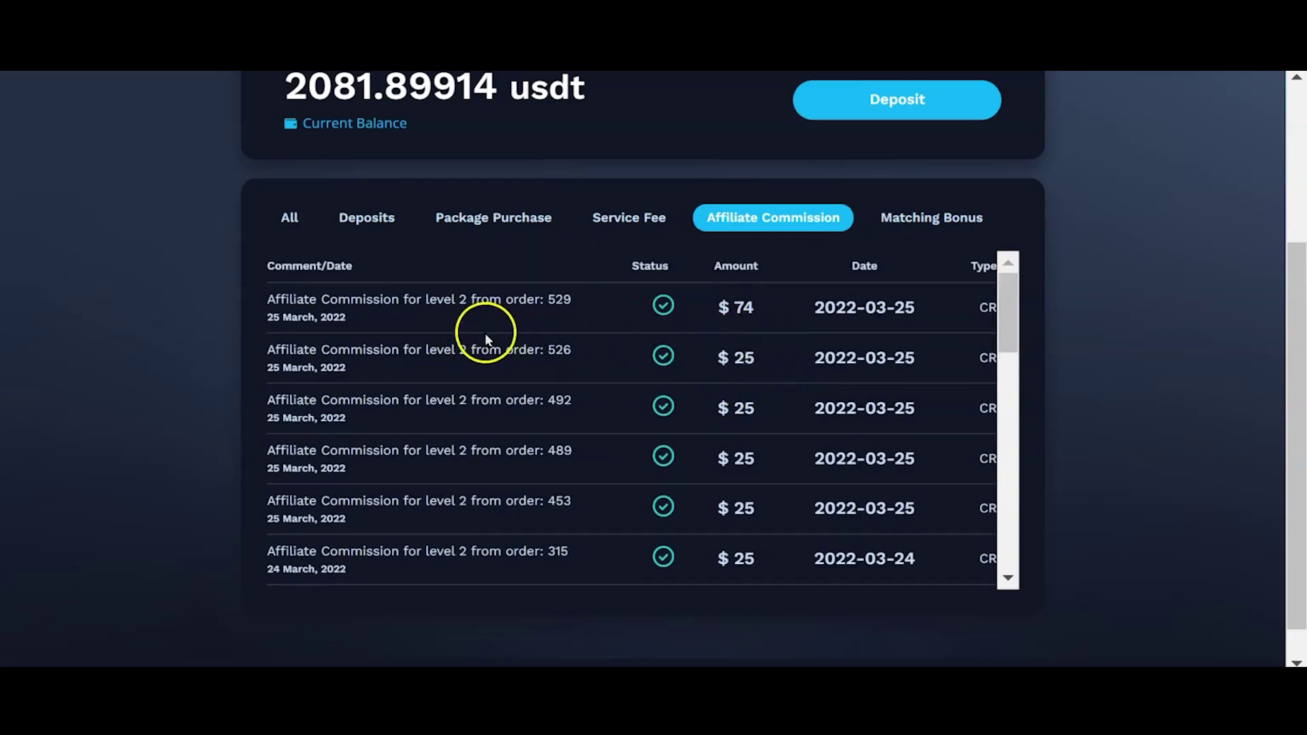
pyautogui.moveTo(1005, 317); pyautogui.dragTo(1008, 412)
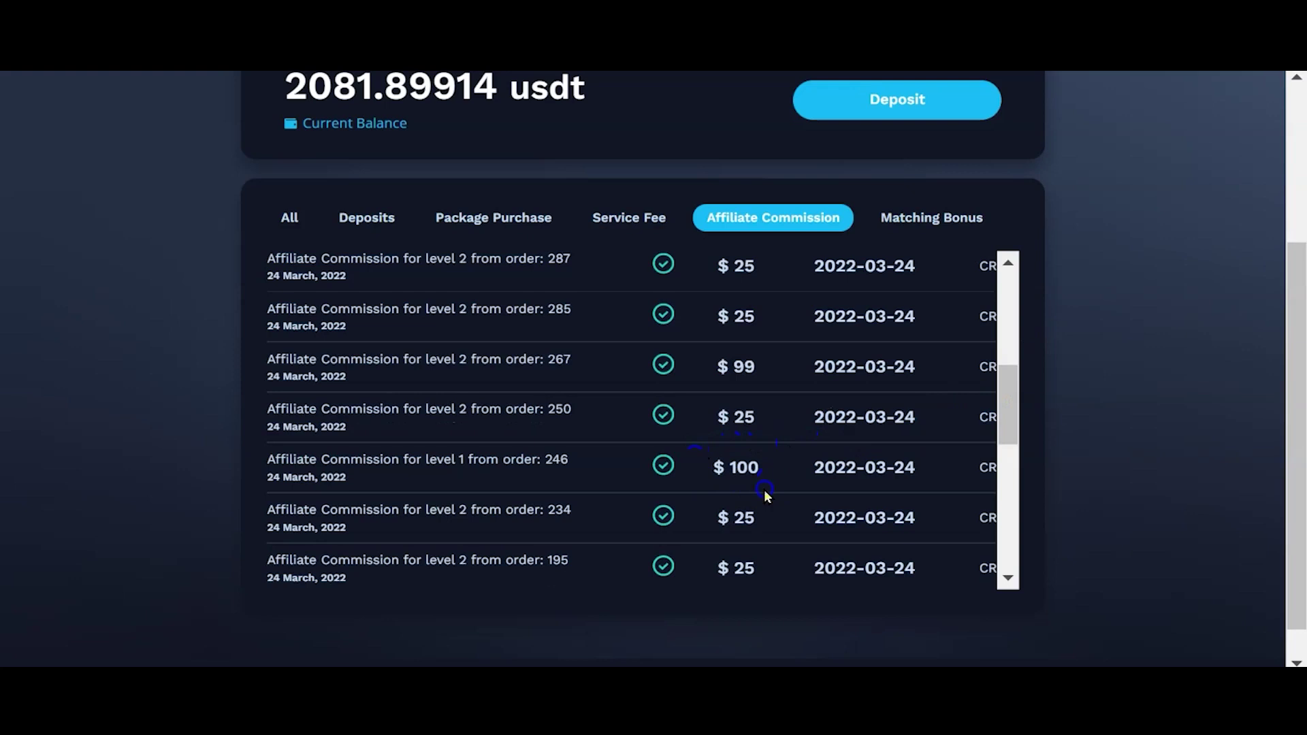
pyautogui.click(611, 475)
pyautogui.moveTo(1004, 417); pyautogui.dragTo(1005, 484)
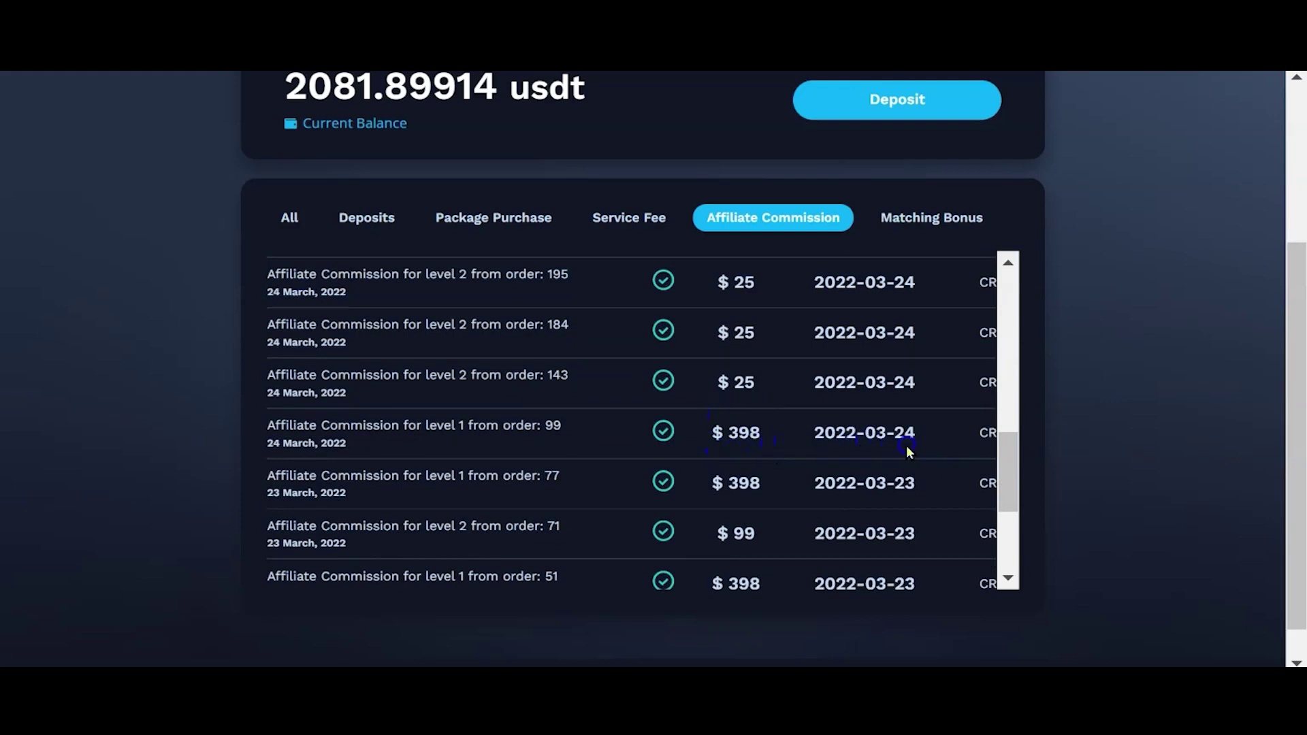
pyautogui.click(831, 401)
pyautogui.click(1074, 476)
pyautogui.moveTo(1291, 490); pyautogui.dragTo(1298, 315)
pyautogui.click(1185, 255)
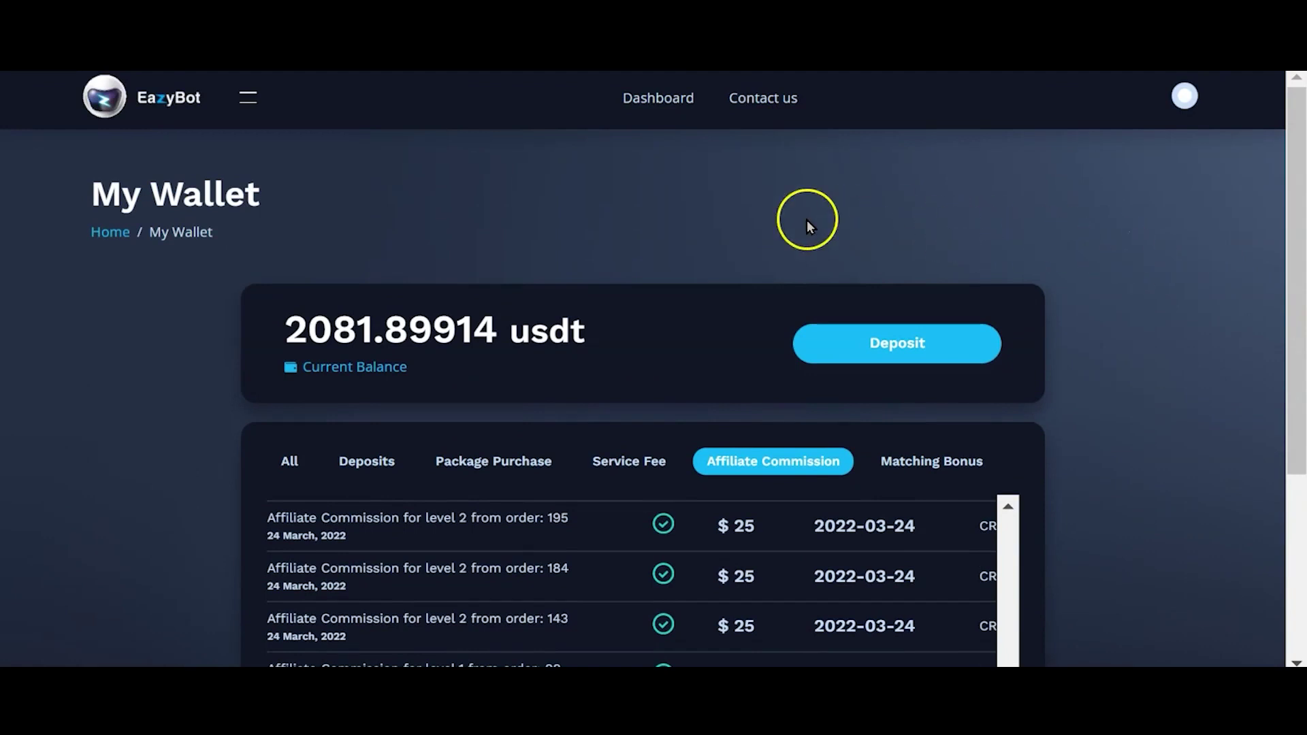
# Step: Submit a 1100 USDT wallet deposit, payable as 1107.51 USDT.TRC20 including the 7.51 fee
pyautogui.click(907, 352)
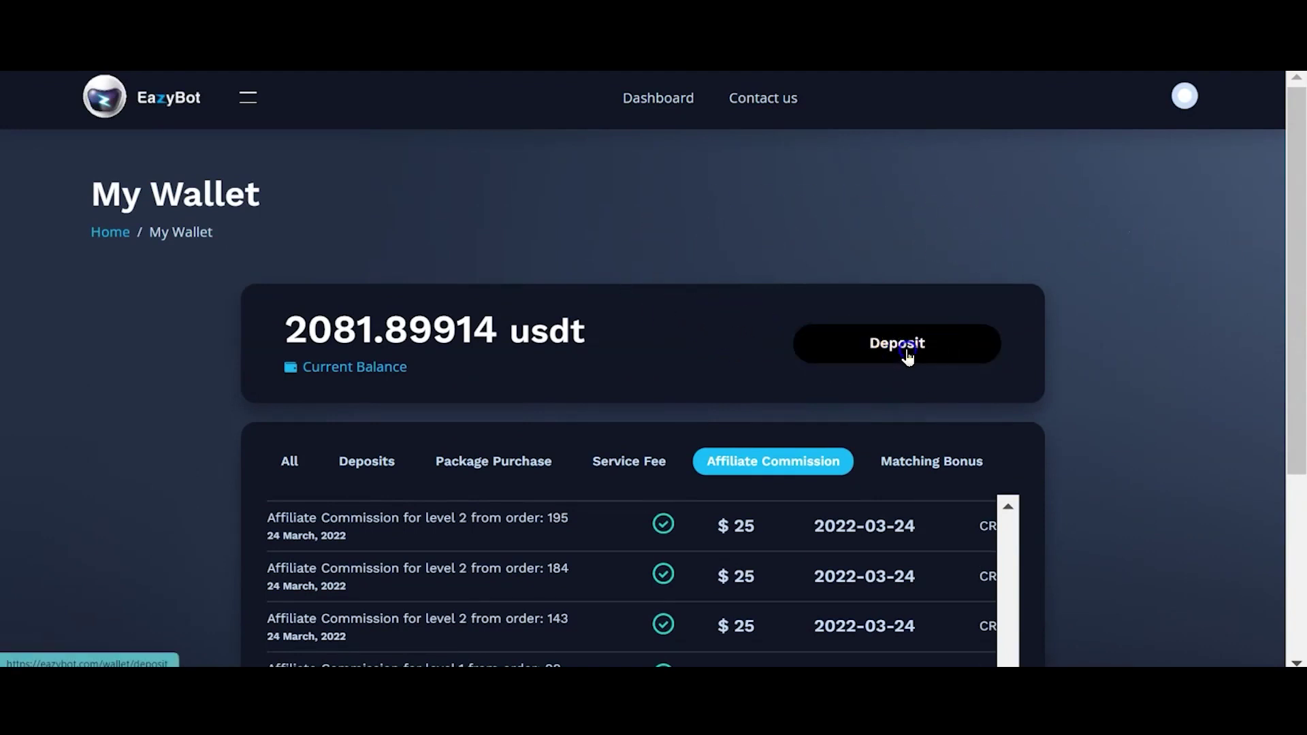
pyautogui.click(359, 368)
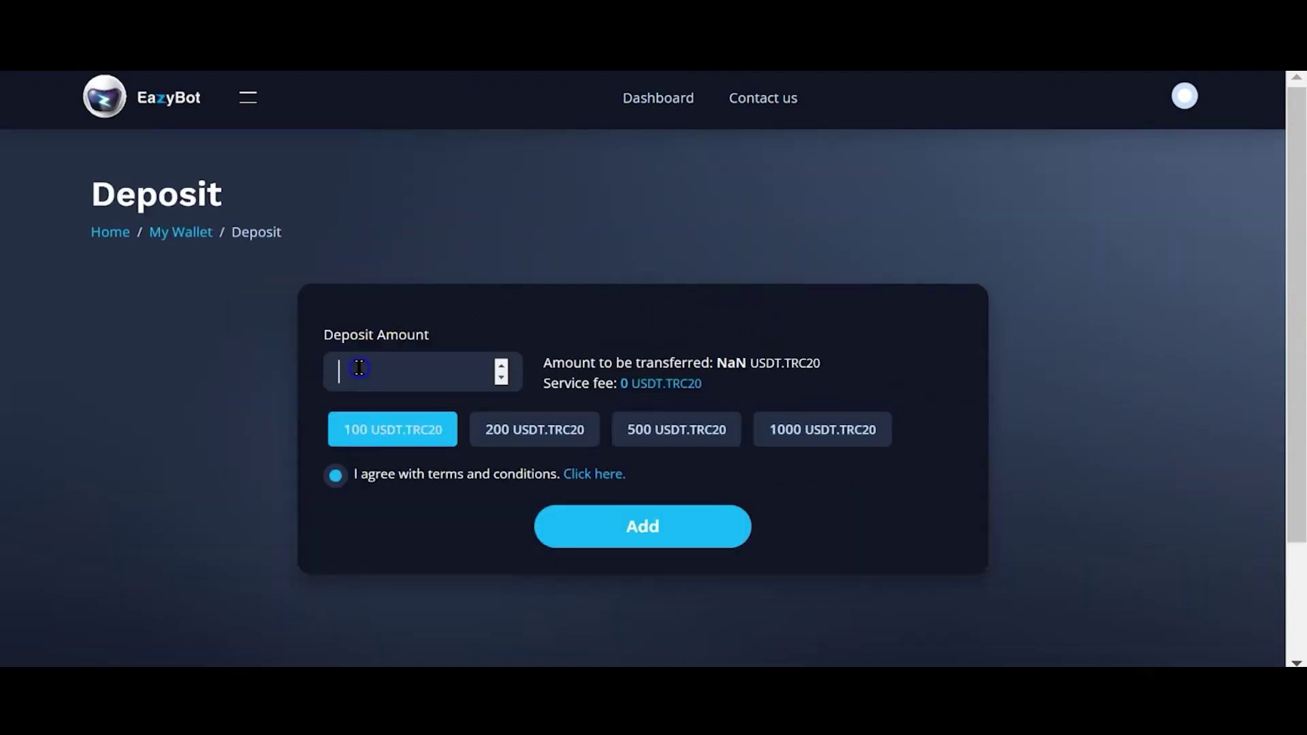
pyautogui.write('1100')
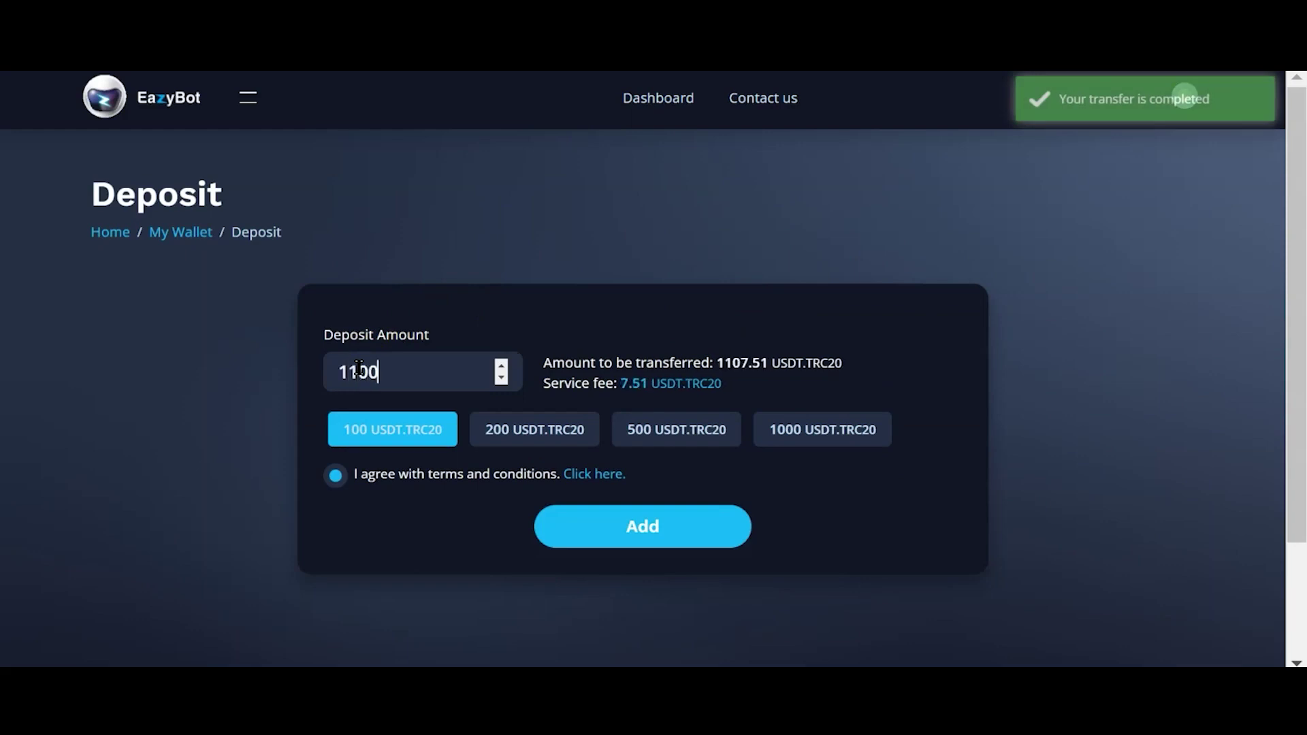
pyautogui.click(493, 320)
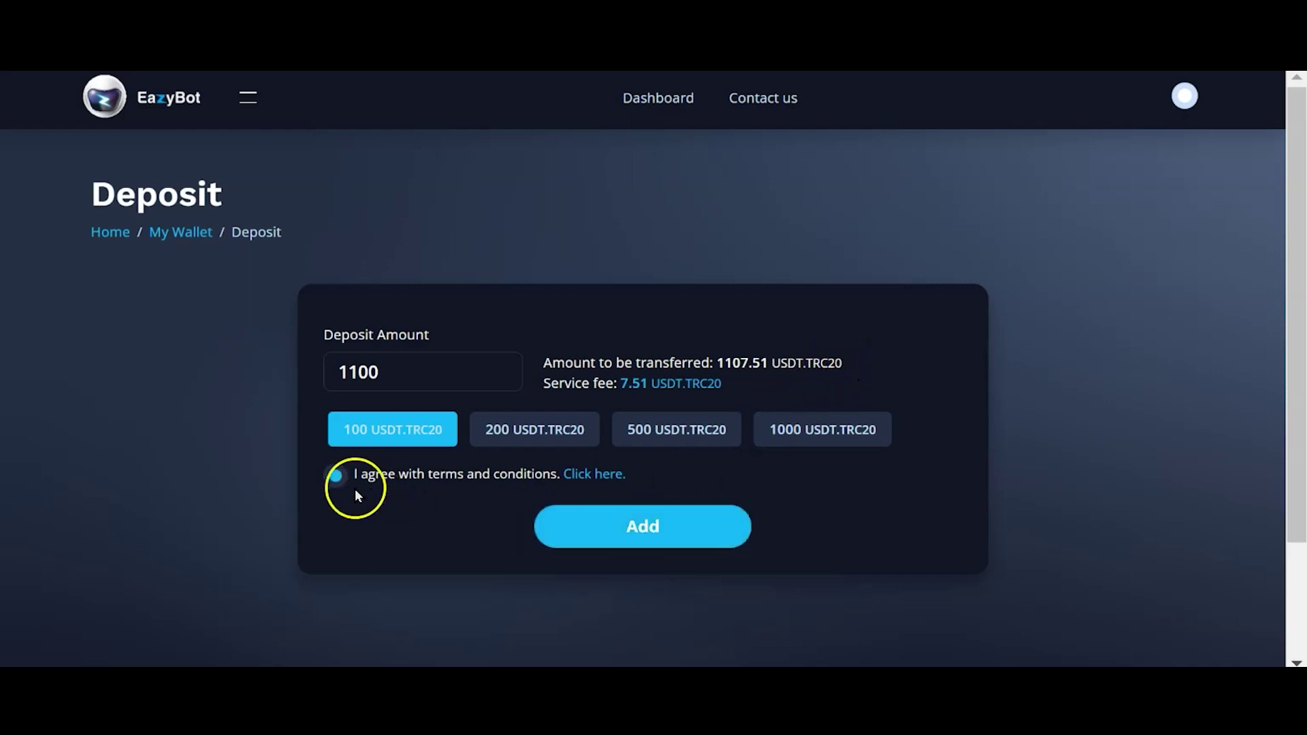
pyautogui.click(650, 535)
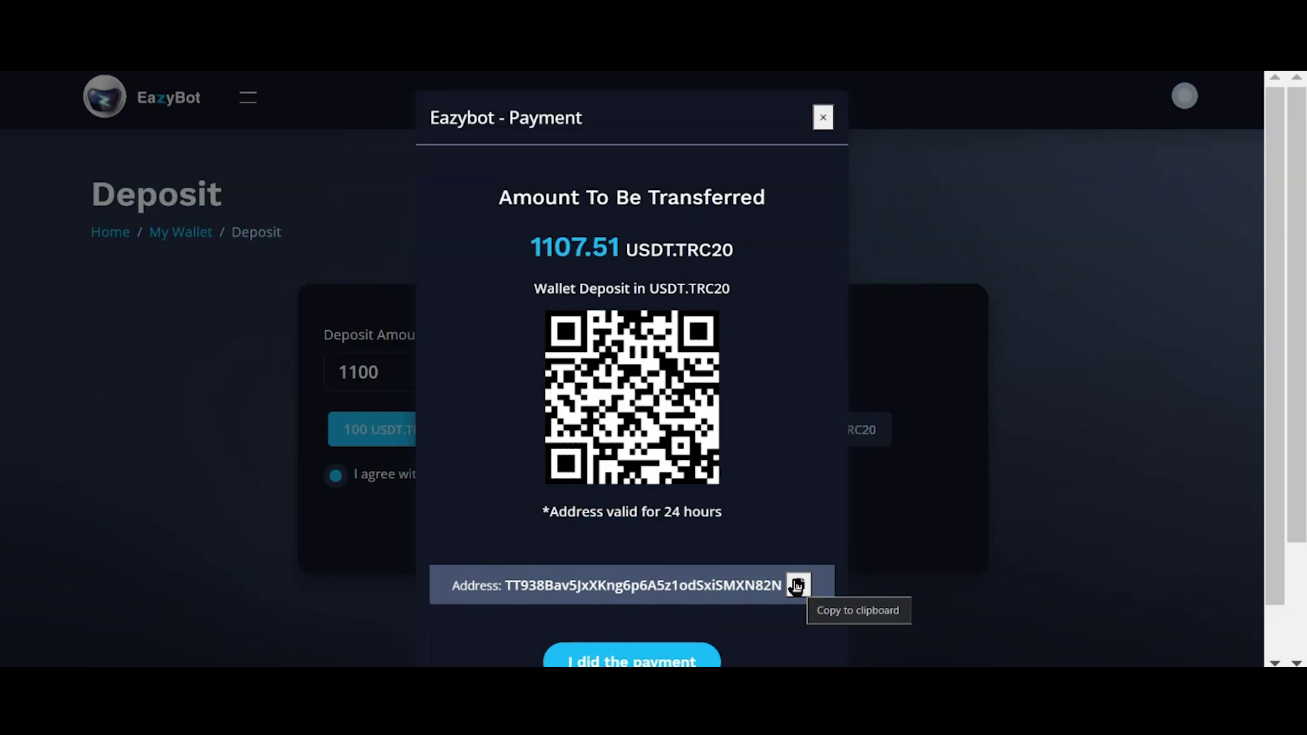
# Step: Copy the receiving wallet address for the 1107.51 USDT.TRC20 payment
pyautogui.click(437, 175)
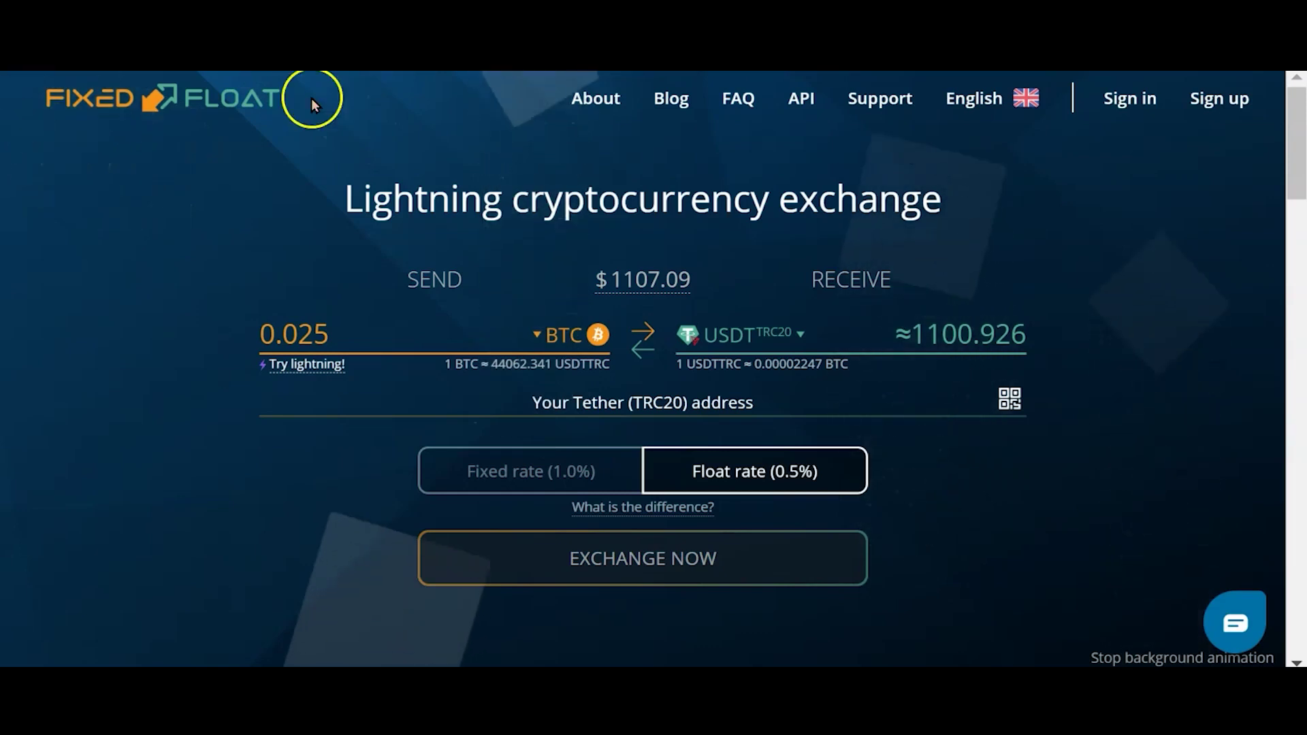
# Step: Set up the FixedFloat exchange form to send 0.025 BTC at a float rate
pyautogui.click(206, 190)
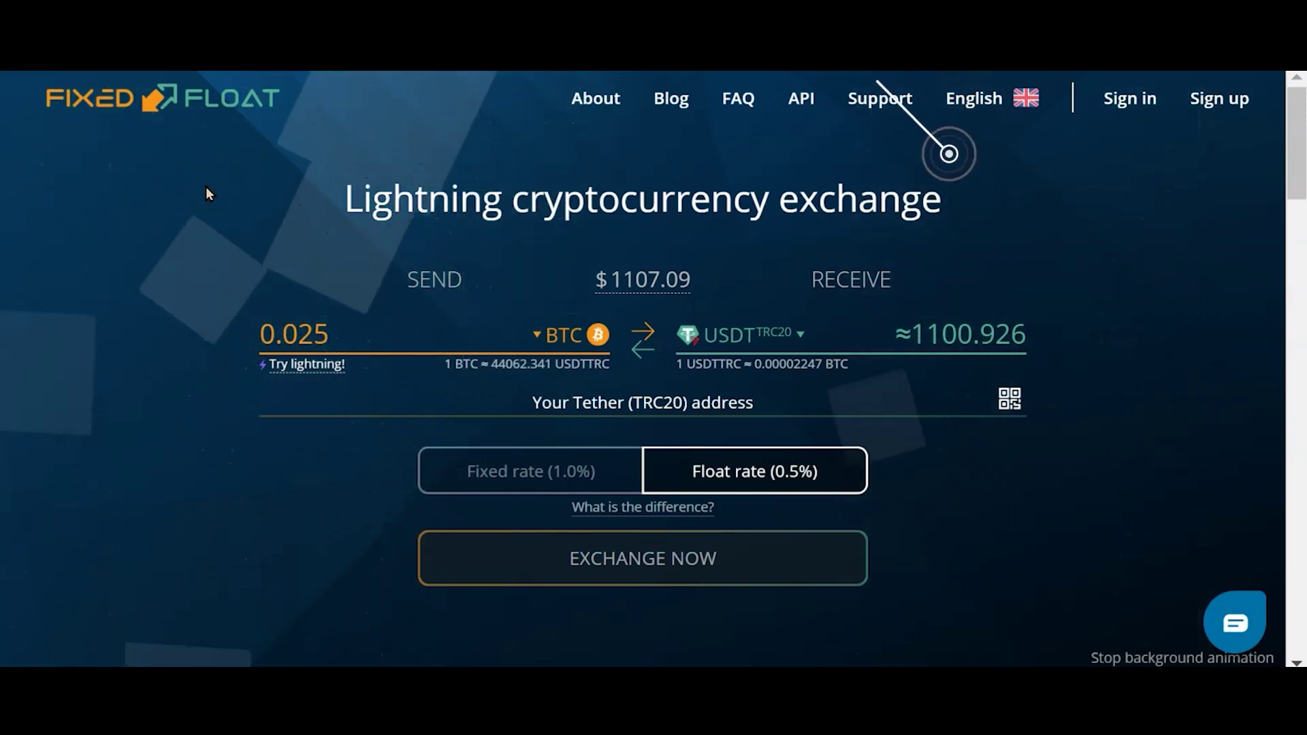
pyautogui.click(248, 209)
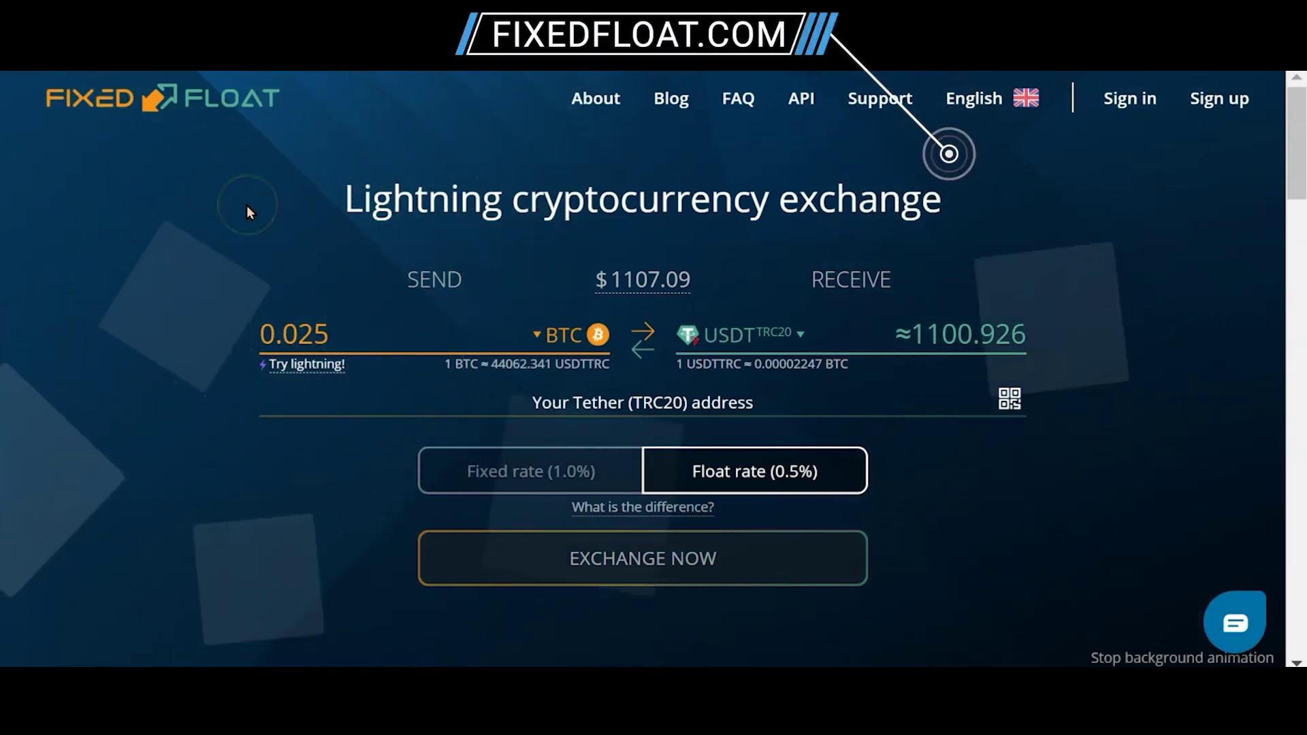
pyautogui.click(451, 198)
pyautogui.click(732, 286)
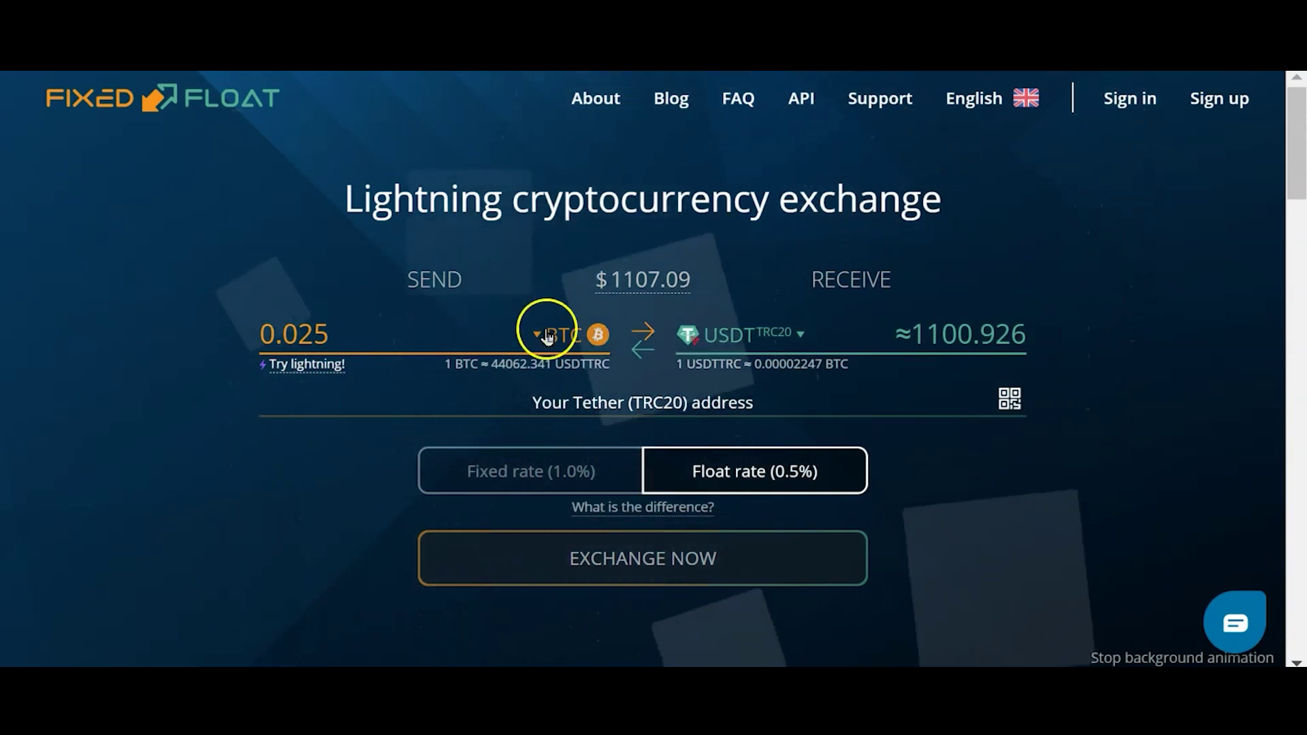
# Step: Receive Tether (TRC20) at the pasted EazyBot deposit address and place the exchange order
pyautogui.click(796, 335)
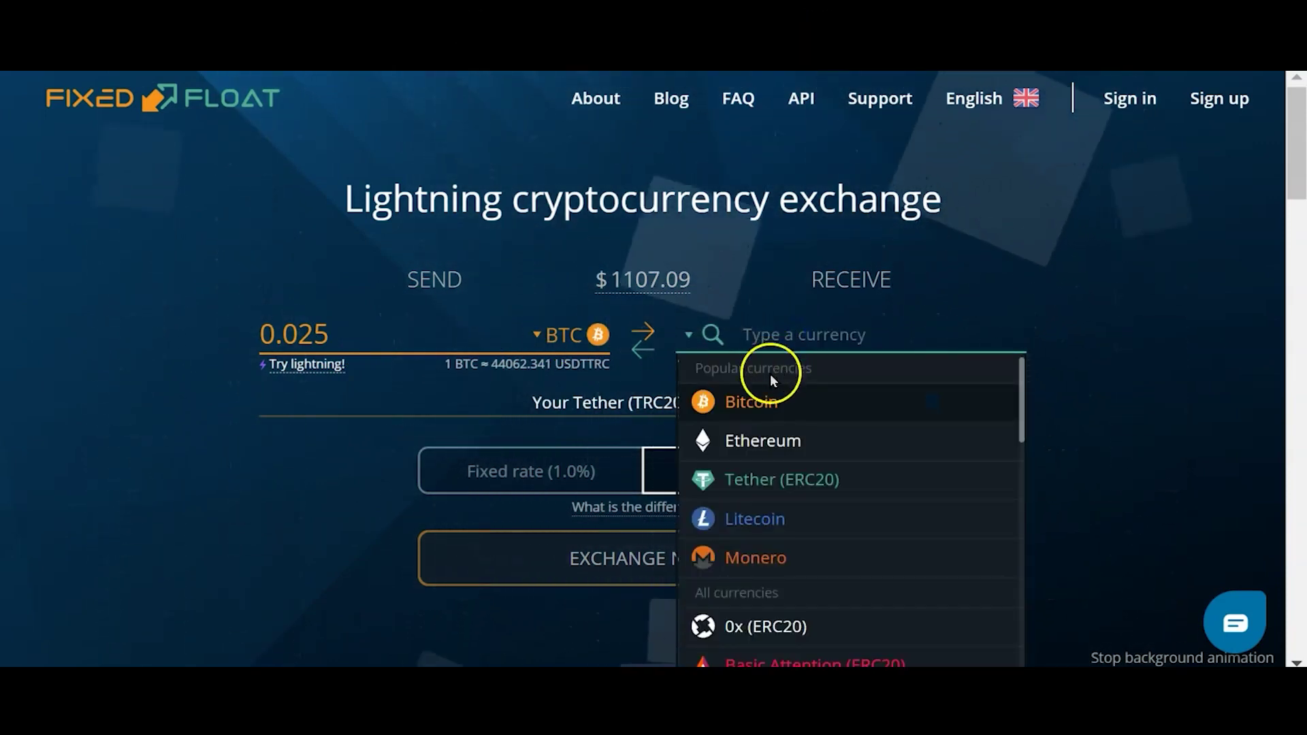
pyautogui.write('usdt')
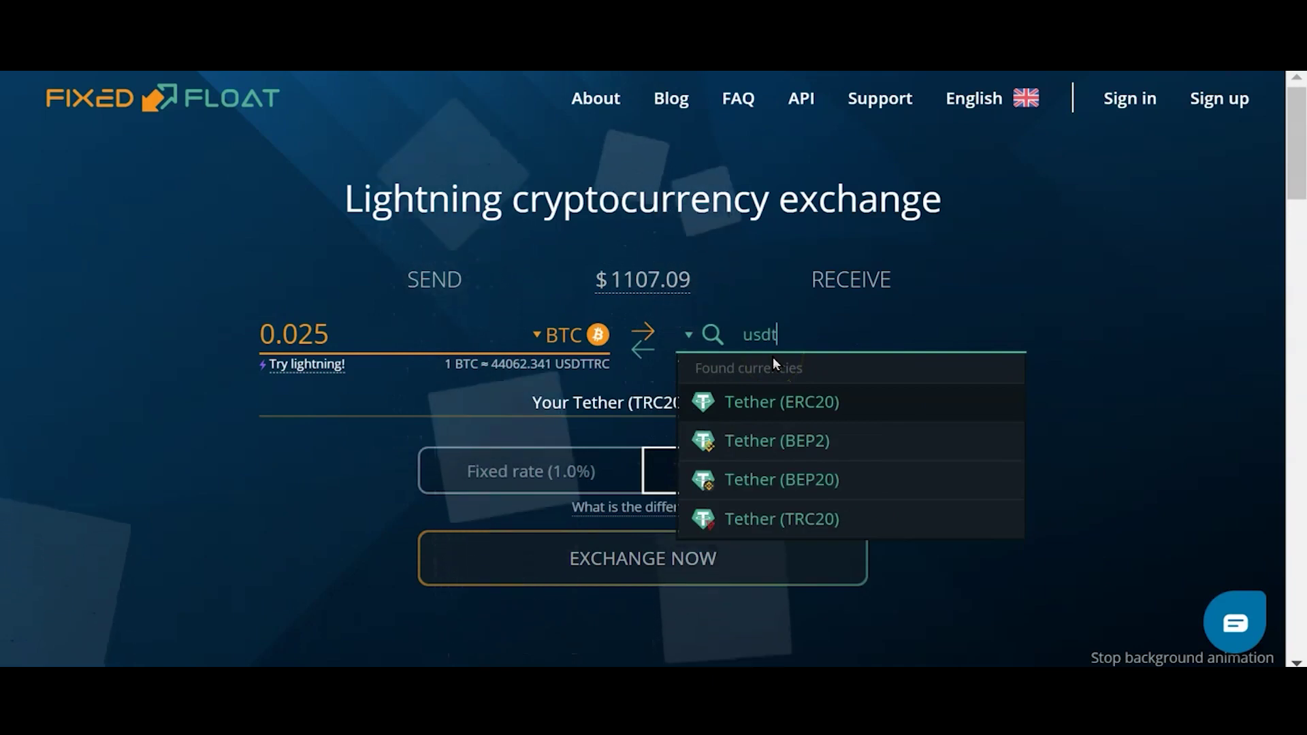
pyautogui.click(811, 518)
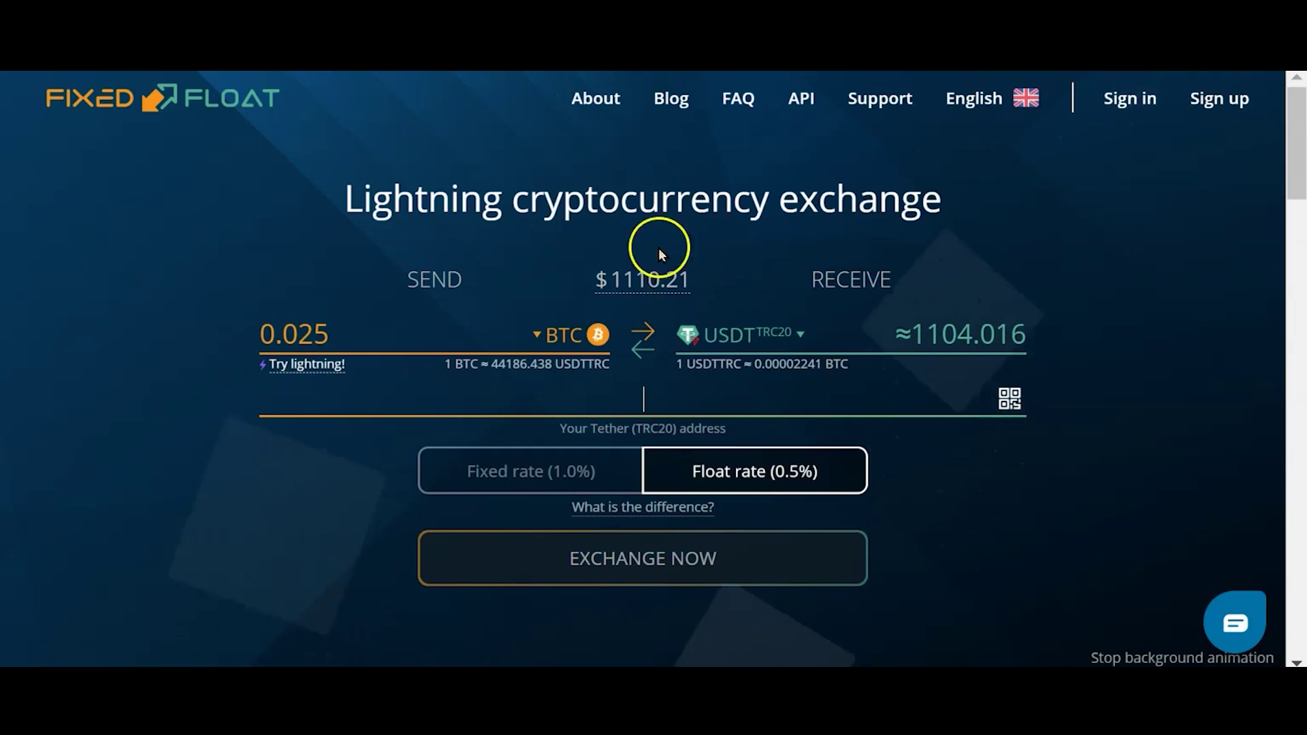
pyautogui.click(654, 402)
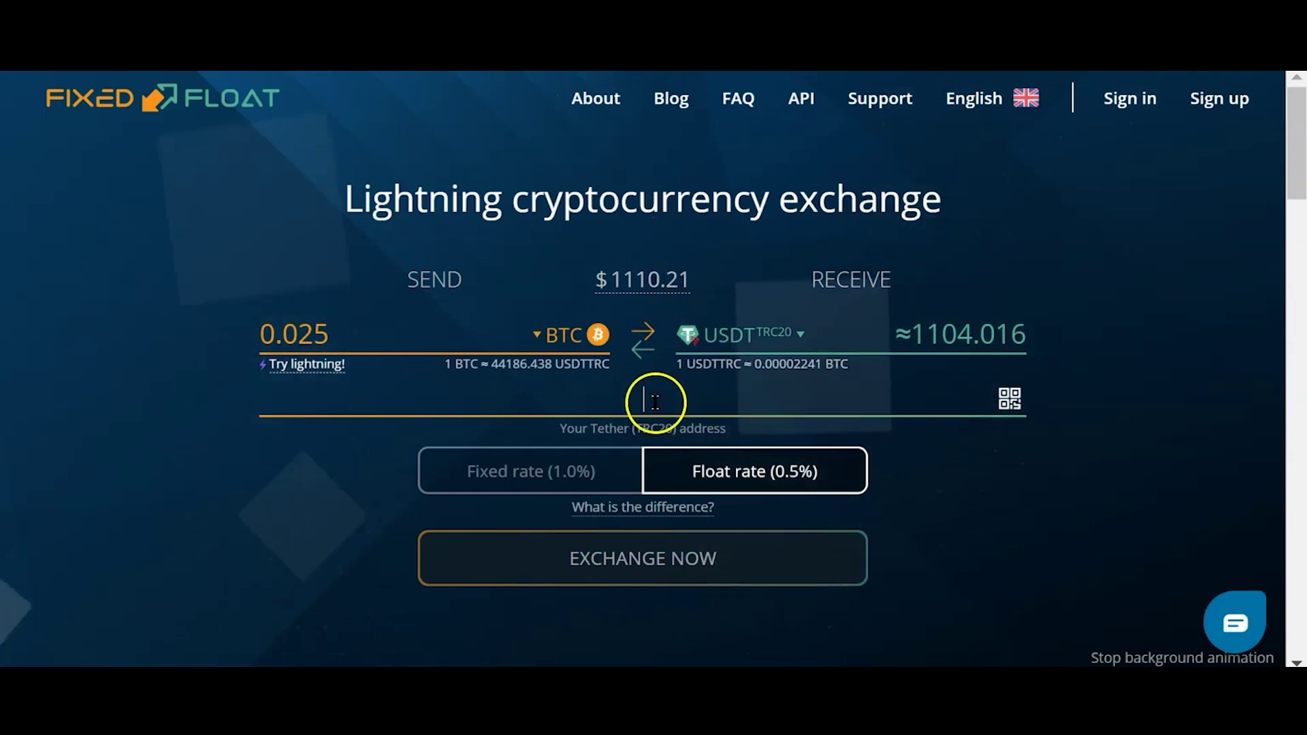
pyautogui.write('TT938Bav5JxXKng6p6A5z1odSxiSMXN82N')
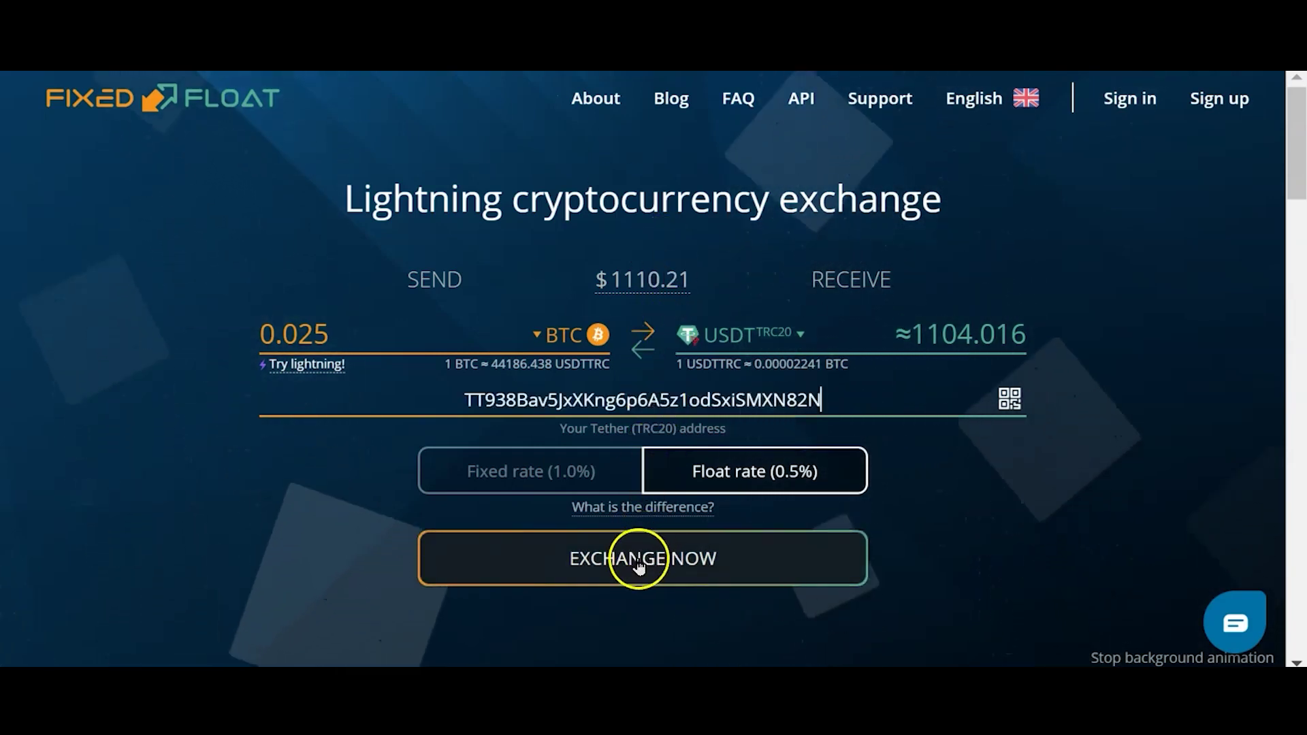
pyautogui.click(638, 564)
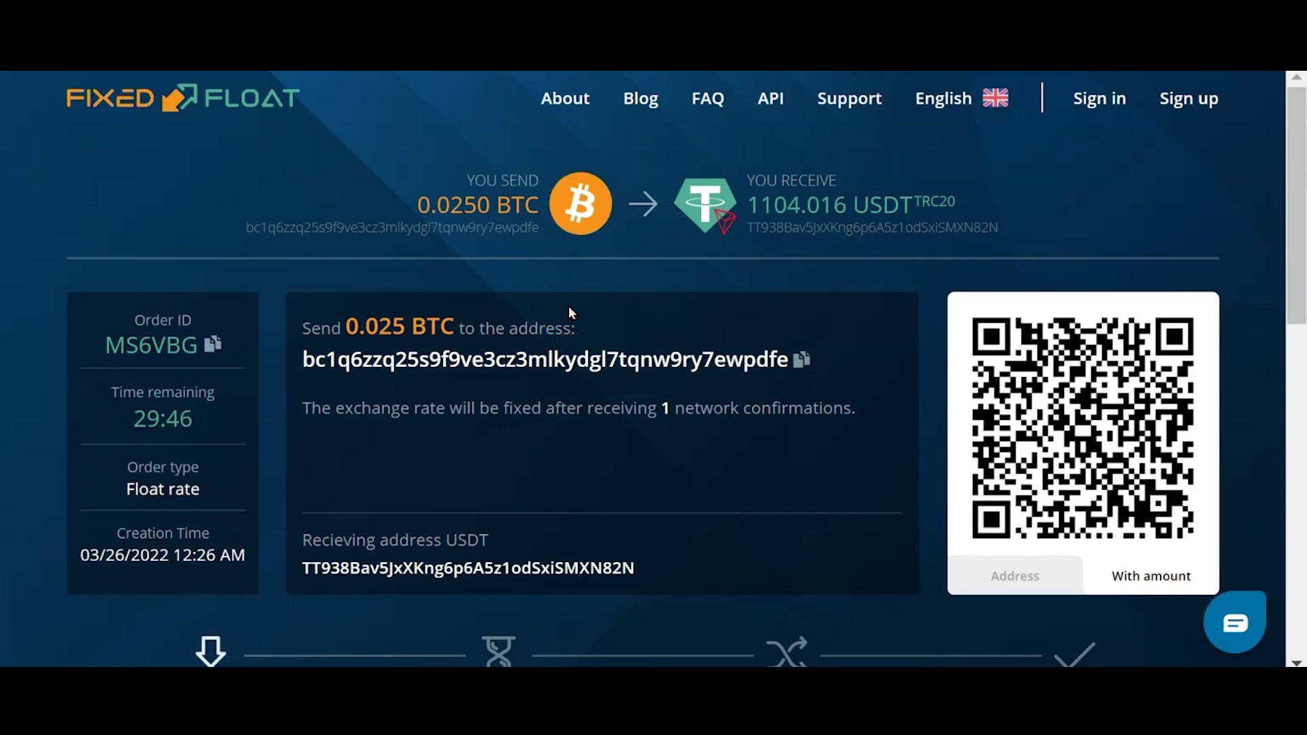
# Step: Copy the order's BTC deposit address for sending the 0.025 BTC
pyautogui.click(712, 334)
pyautogui.click(790, 360)
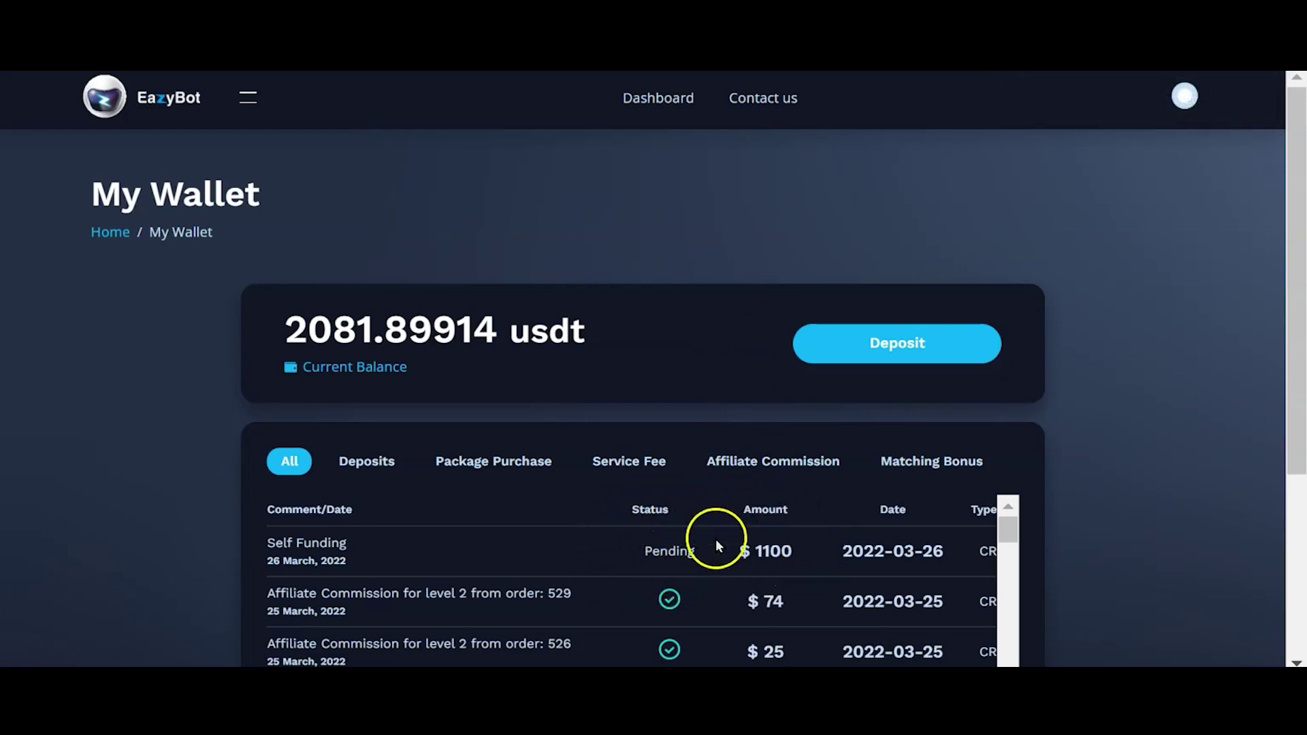
# Step: Browse the Advanced and VIP subscription packages, then go to User Exchanges
pyautogui.click(249, 103)
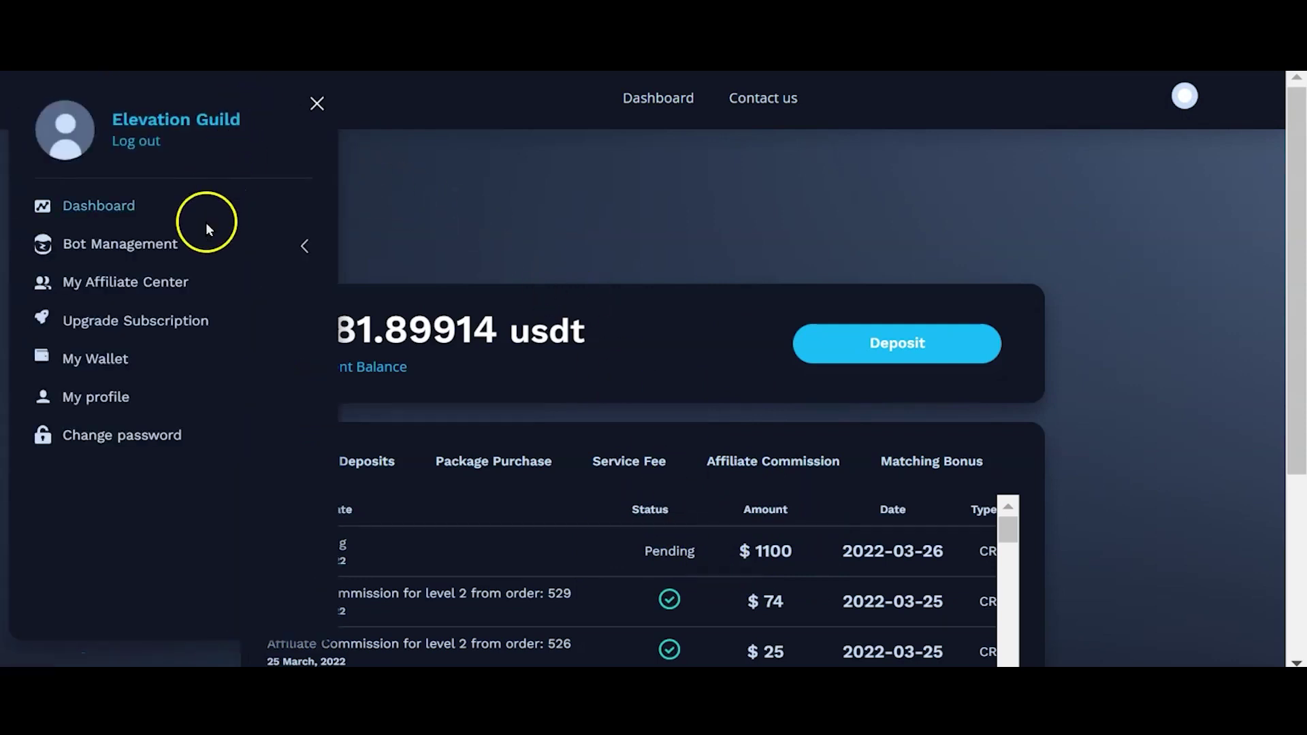
pyautogui.click(163, 322)
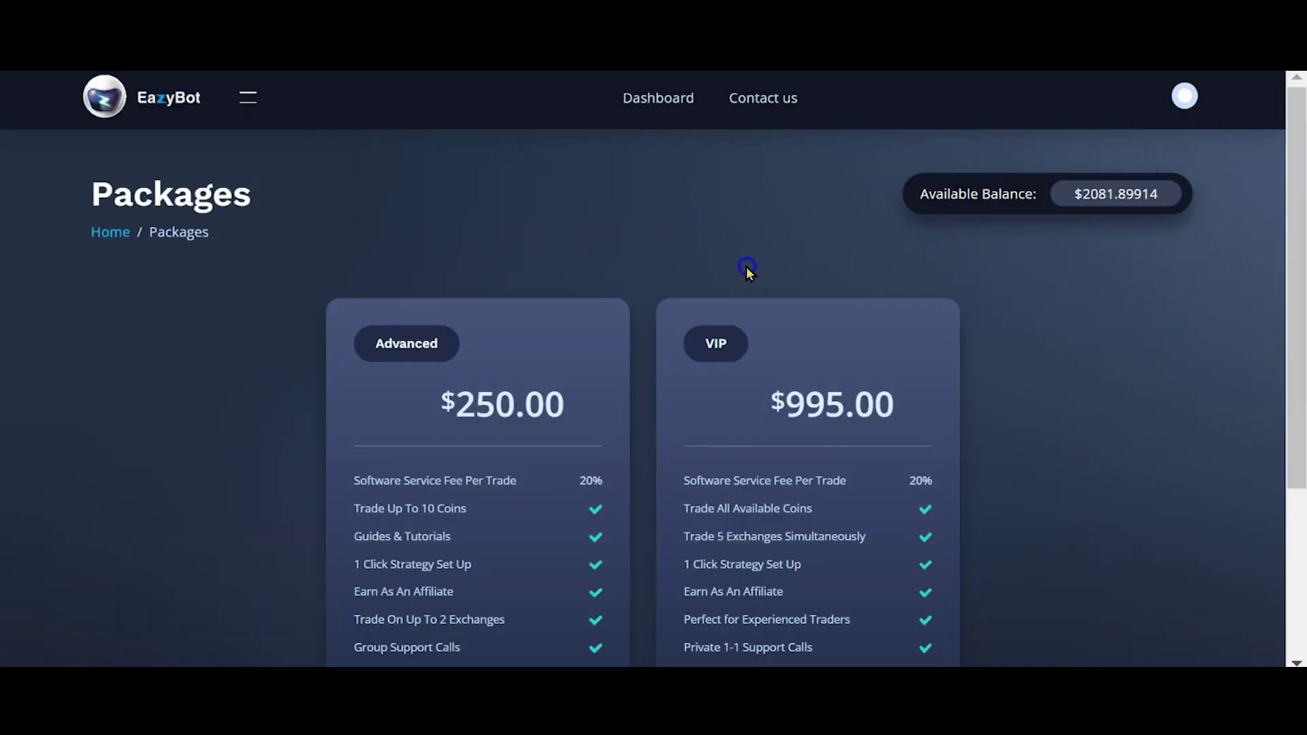
pyautogui.scroll(-3, 745, 268)
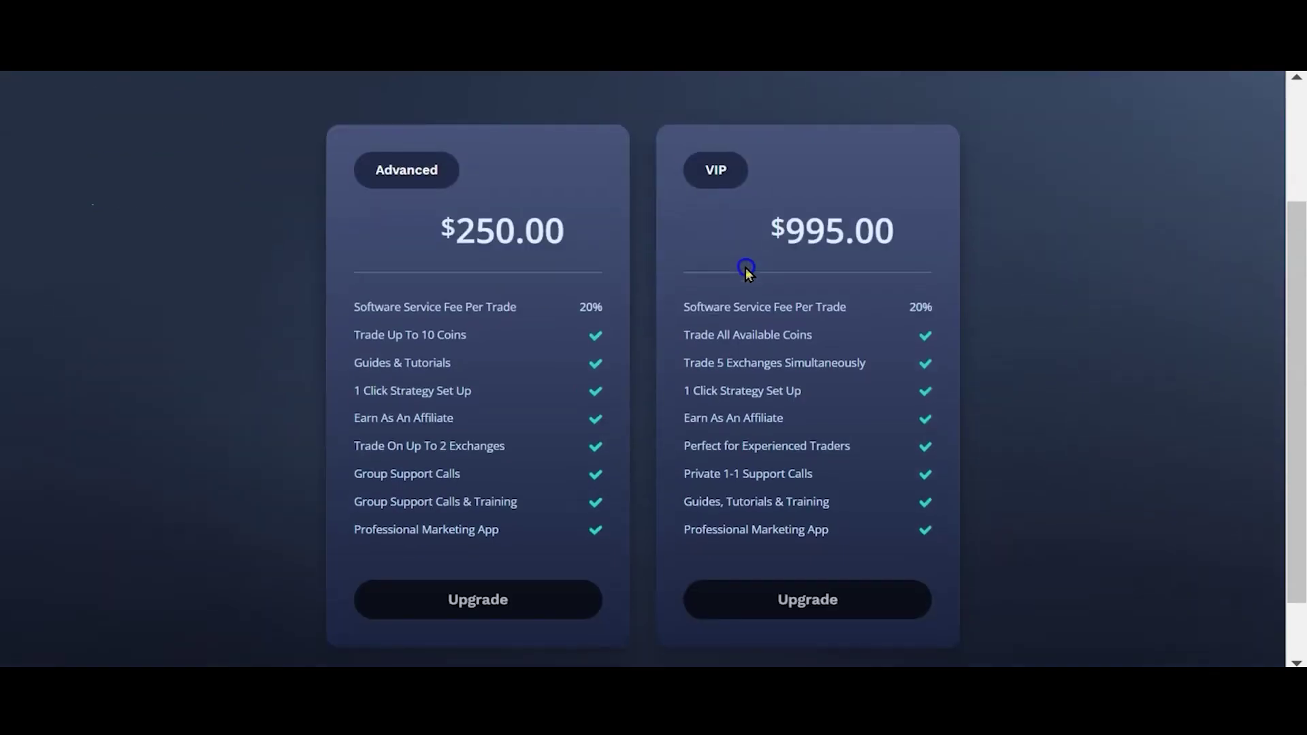
pyautogui.click(672, 584)
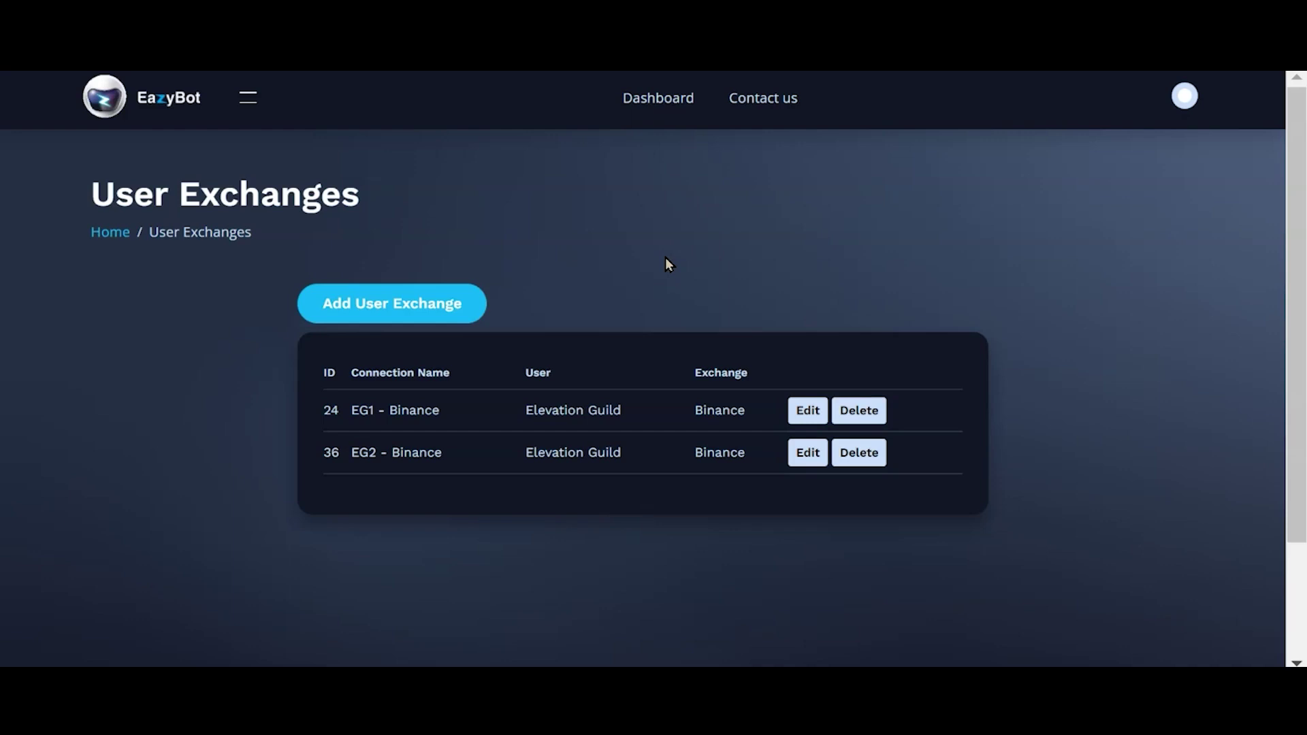
# Step: Expand Bot Management in the sidebar and start a new user exchange entry
pyautogui.click(248, 97)
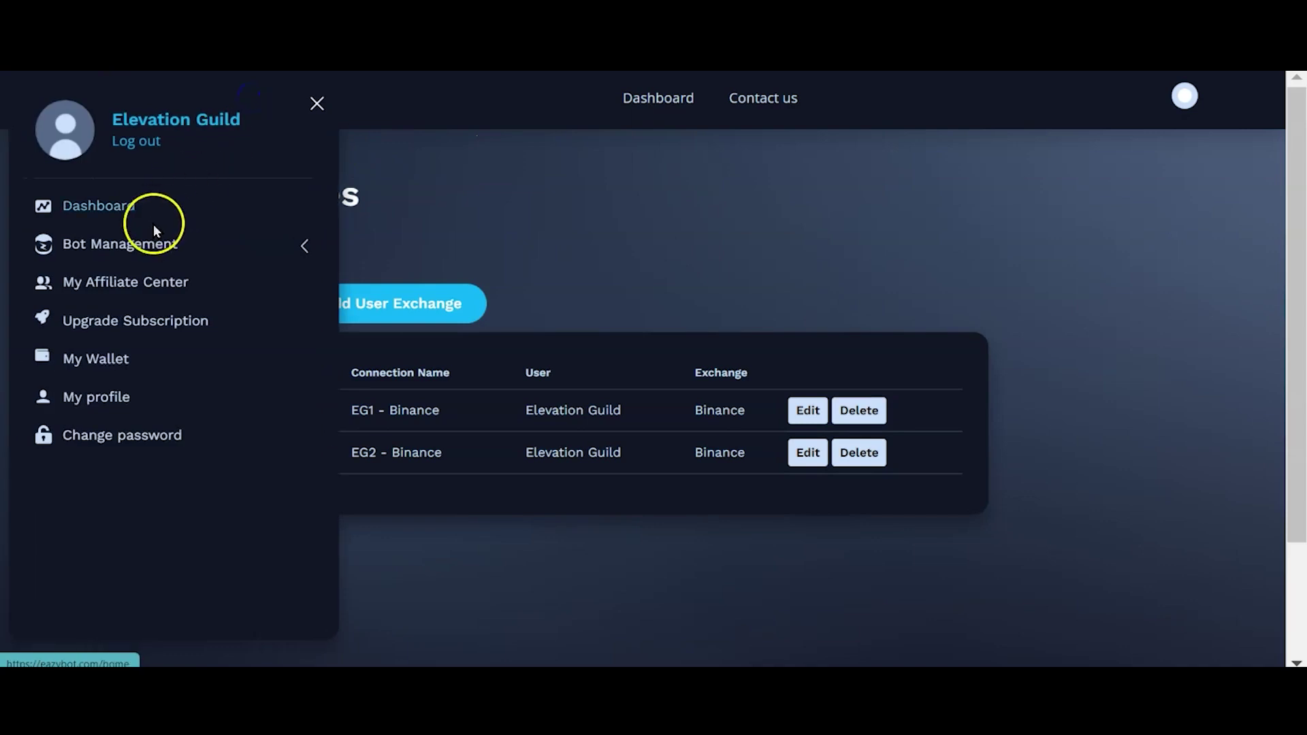
pyautogui.click(132, 247)
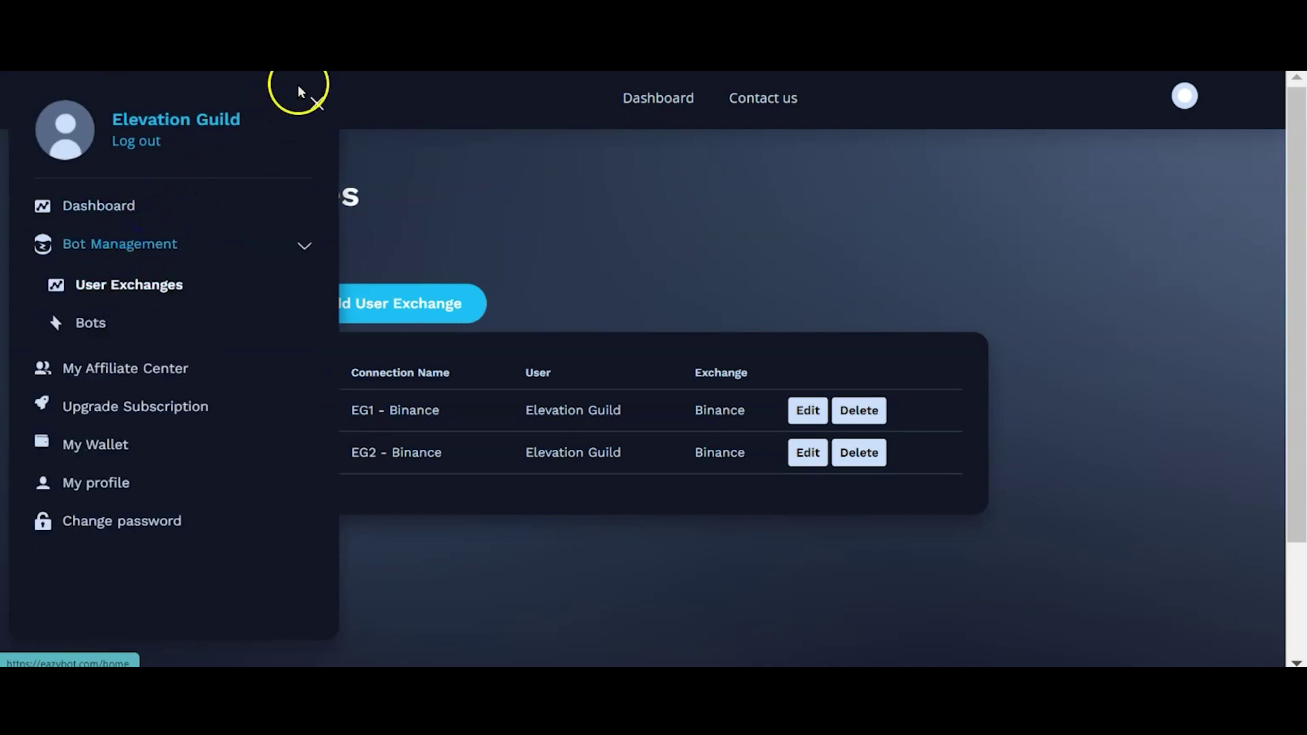
pyautogui.click(314, 104)
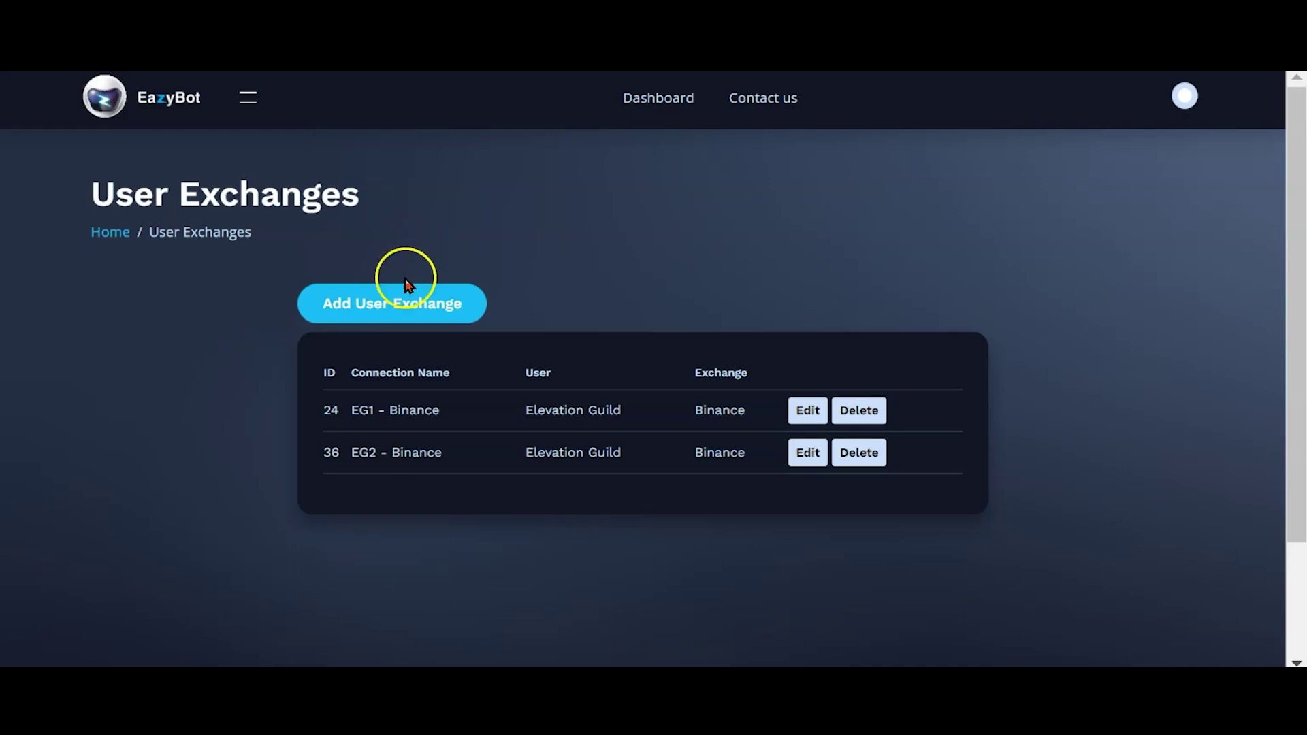
pyautogui.click(397, 300)
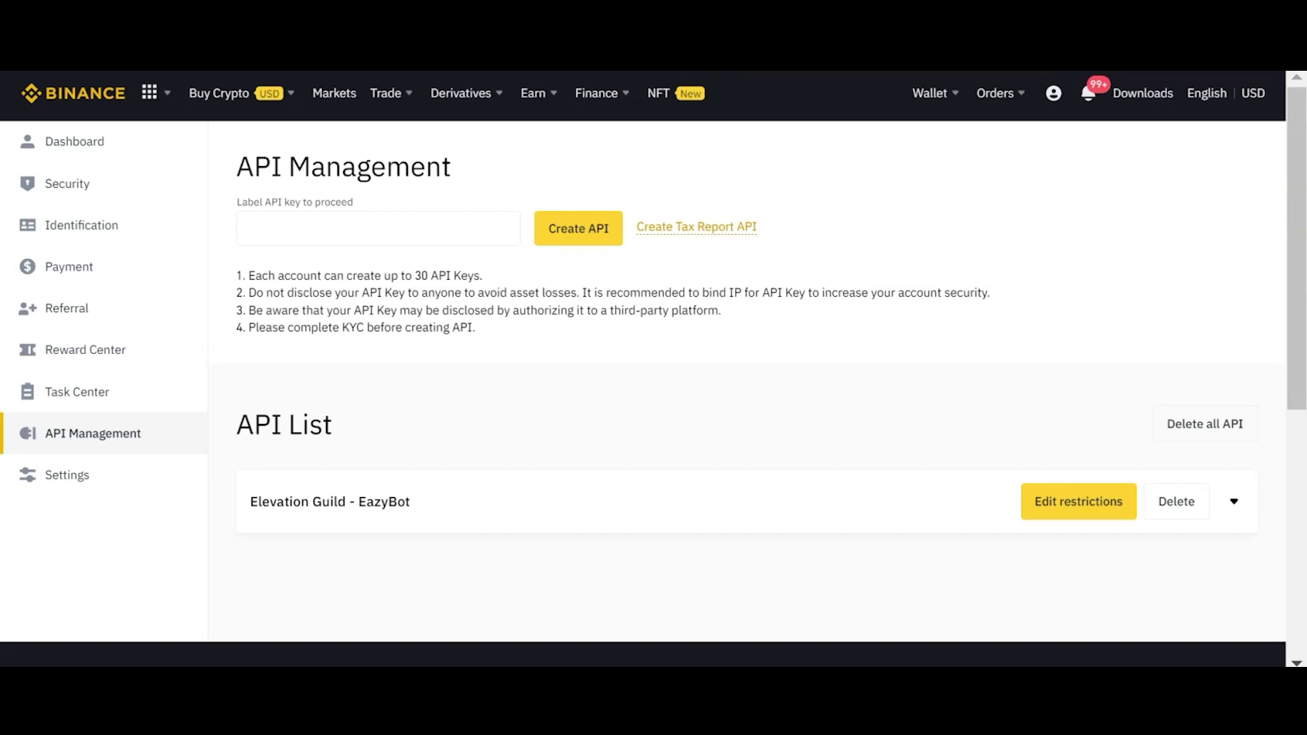
# Step: Create a Binance API key labelled 'Eazybot' and scroll to its details in the API list
pyautogui.moveTo(1053, 95)
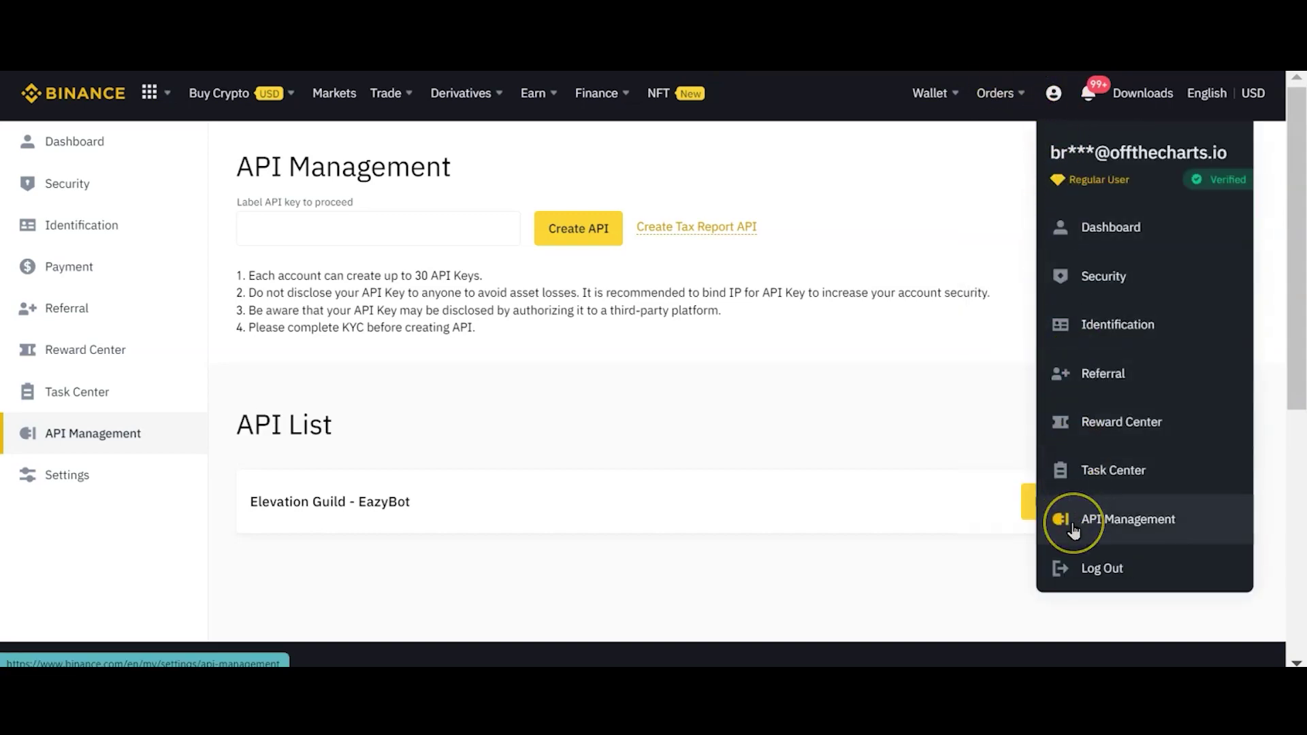
pyautogui.click(321, 227)
pyautogui.write('Eazybo')
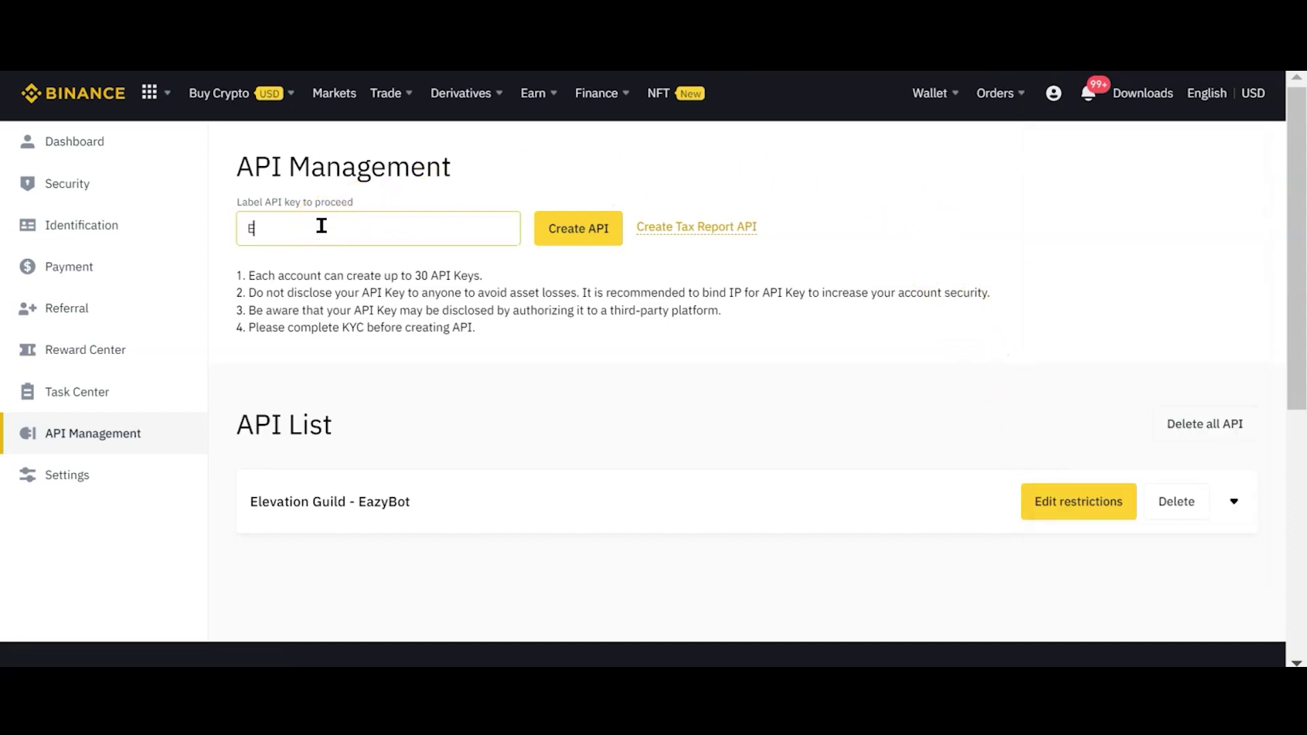
pyautogui.write('t')
pyautogui.click(589, 237)
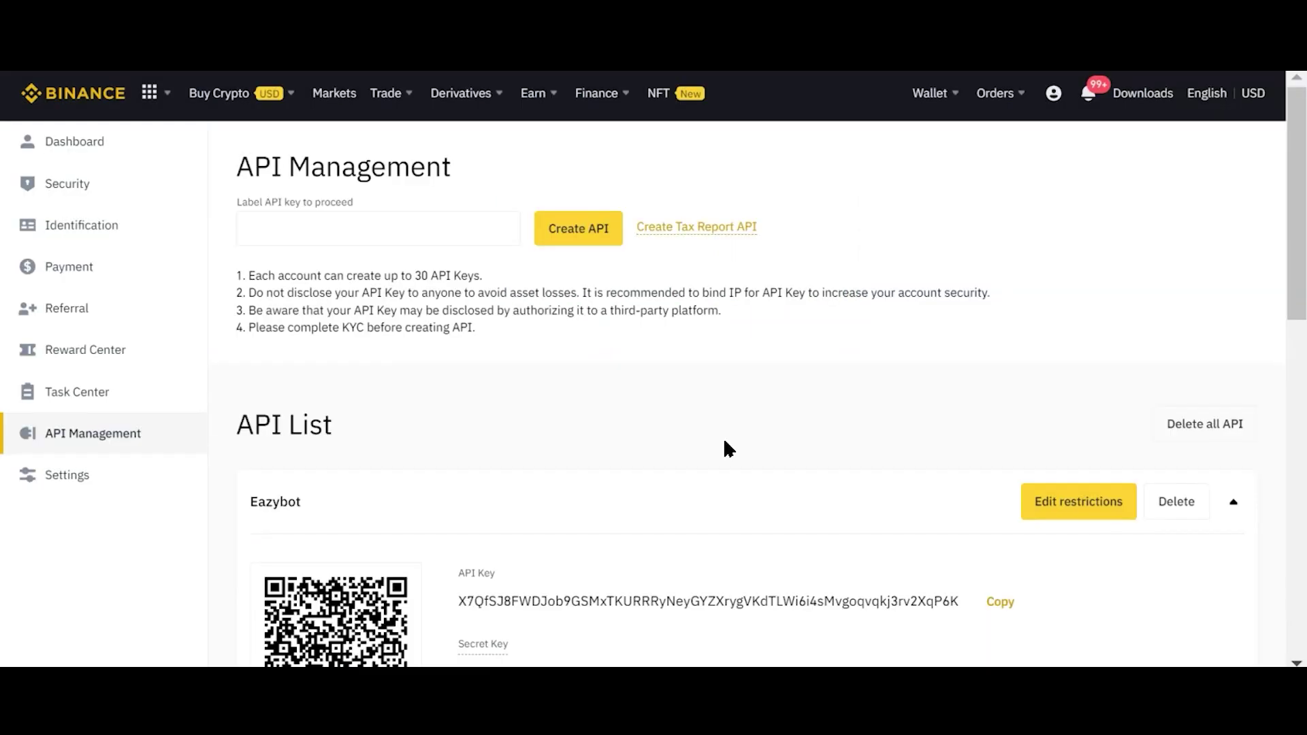
pyautogui.scroll(-3, 724, 442)
pyautogui.scroll(-1, 724, 444)
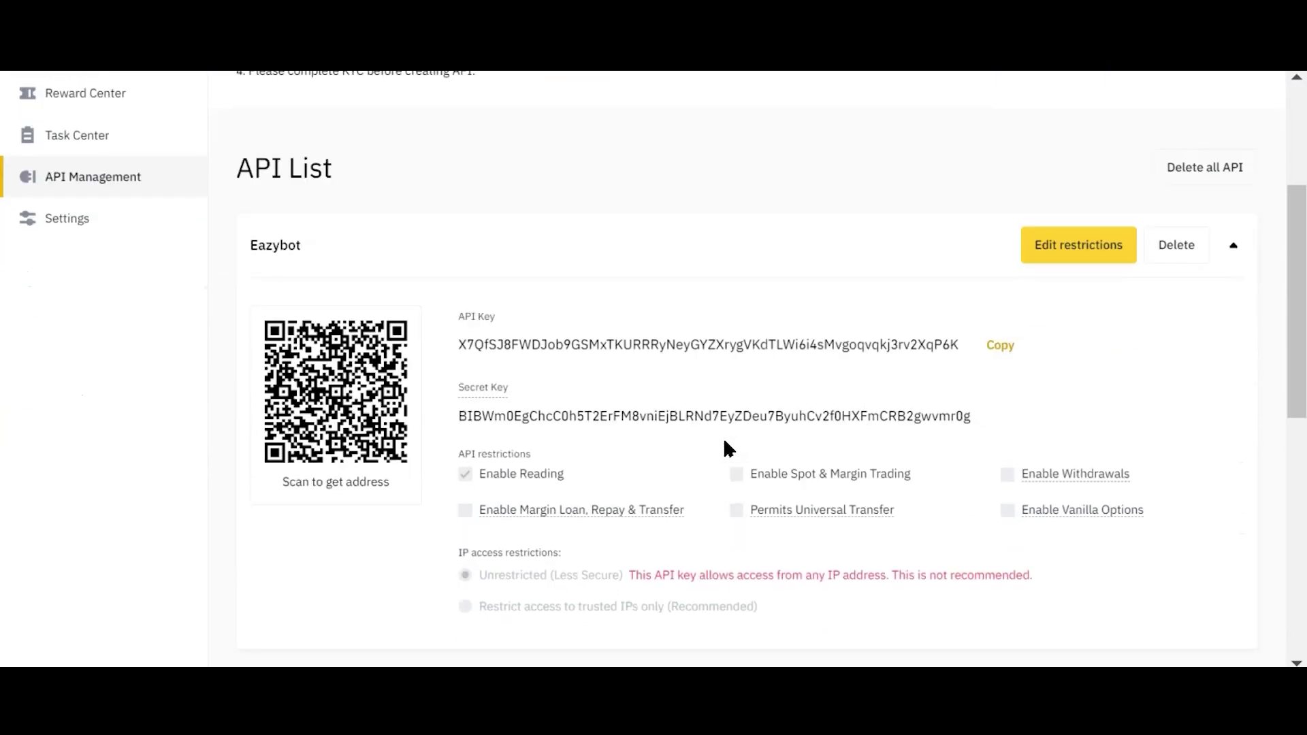
# Step: Enable Spot & Margin Trading on the Eazybot key, accepting the 90-day warning and verifying
pyautogui.click(1092, 257)
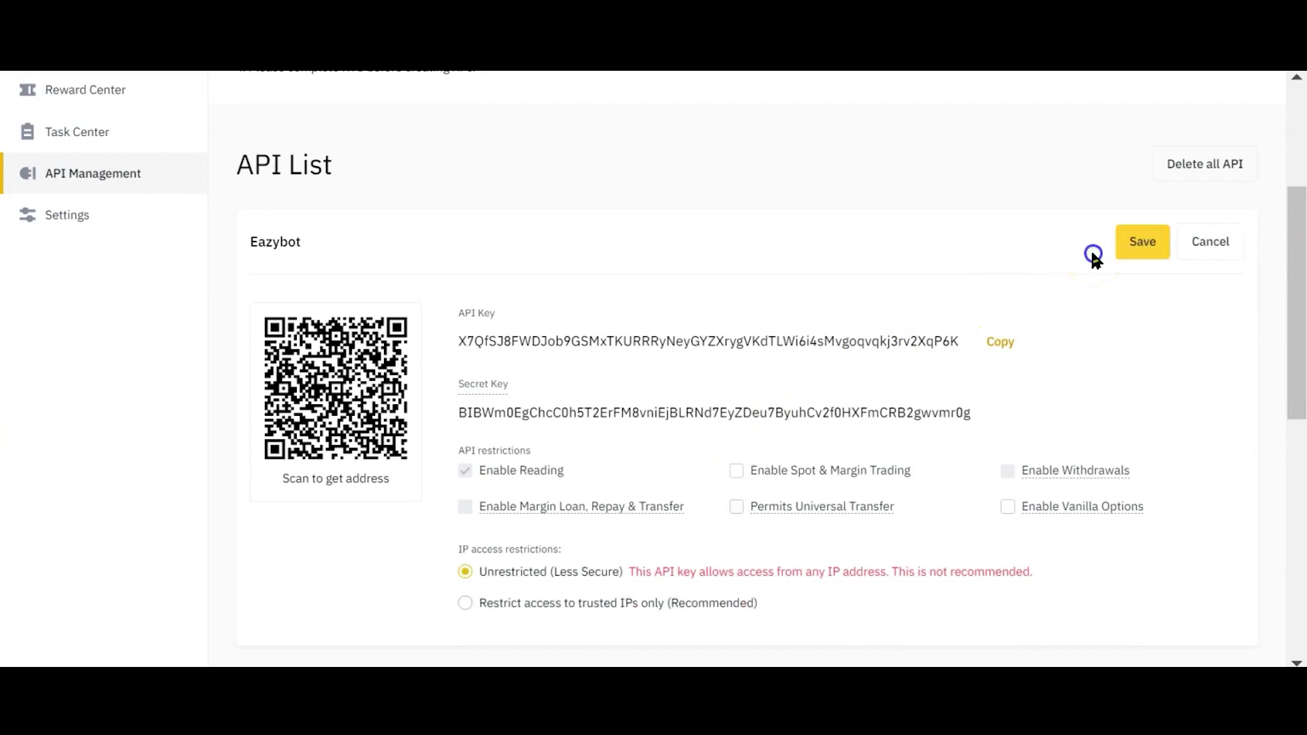
pyautogui.click(736, 473)
pyautogui.click(1133, 242)
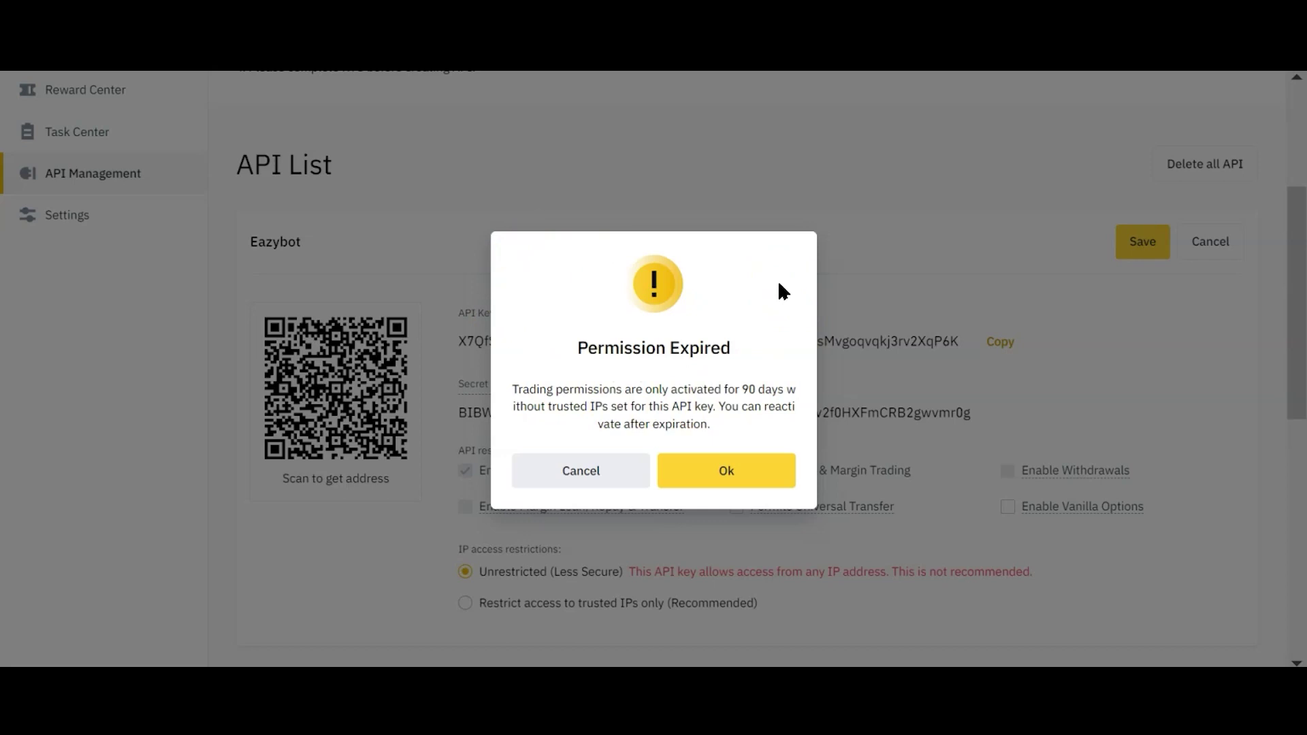
pyautogui.click(712, 478)
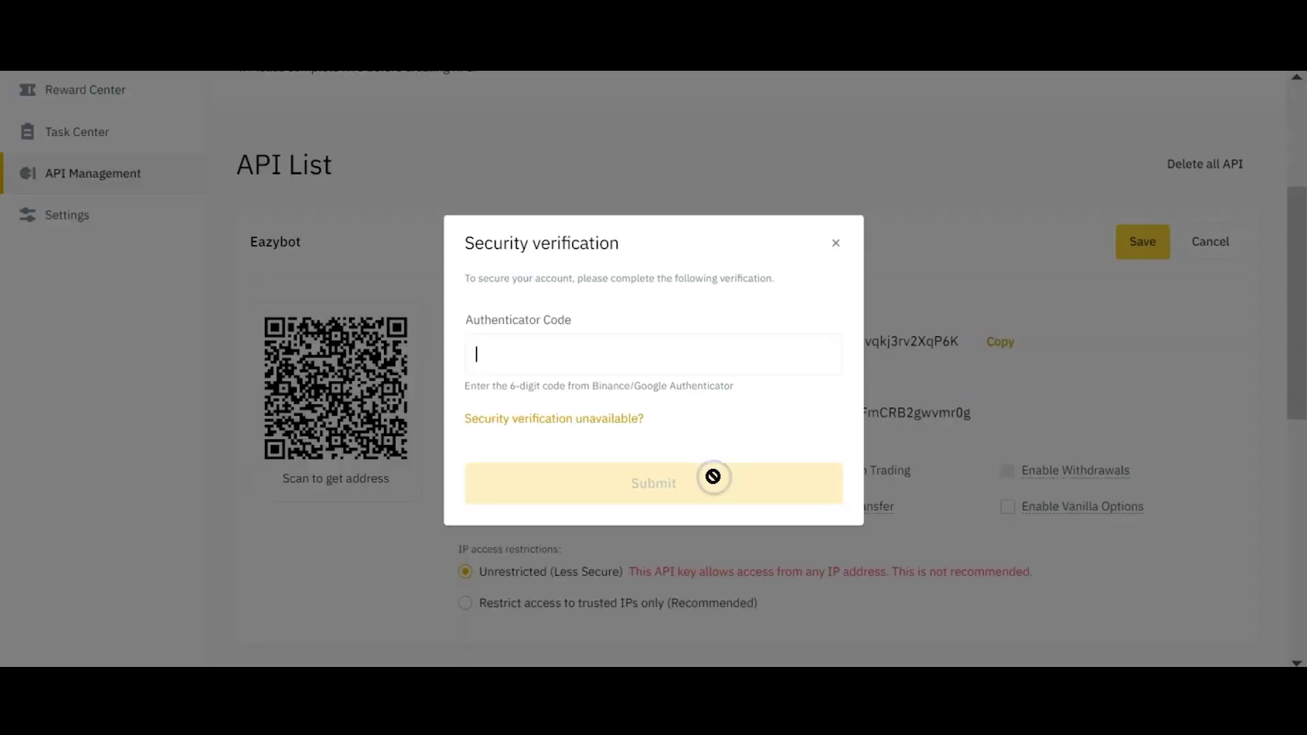
pyautogui.click(617, 346)
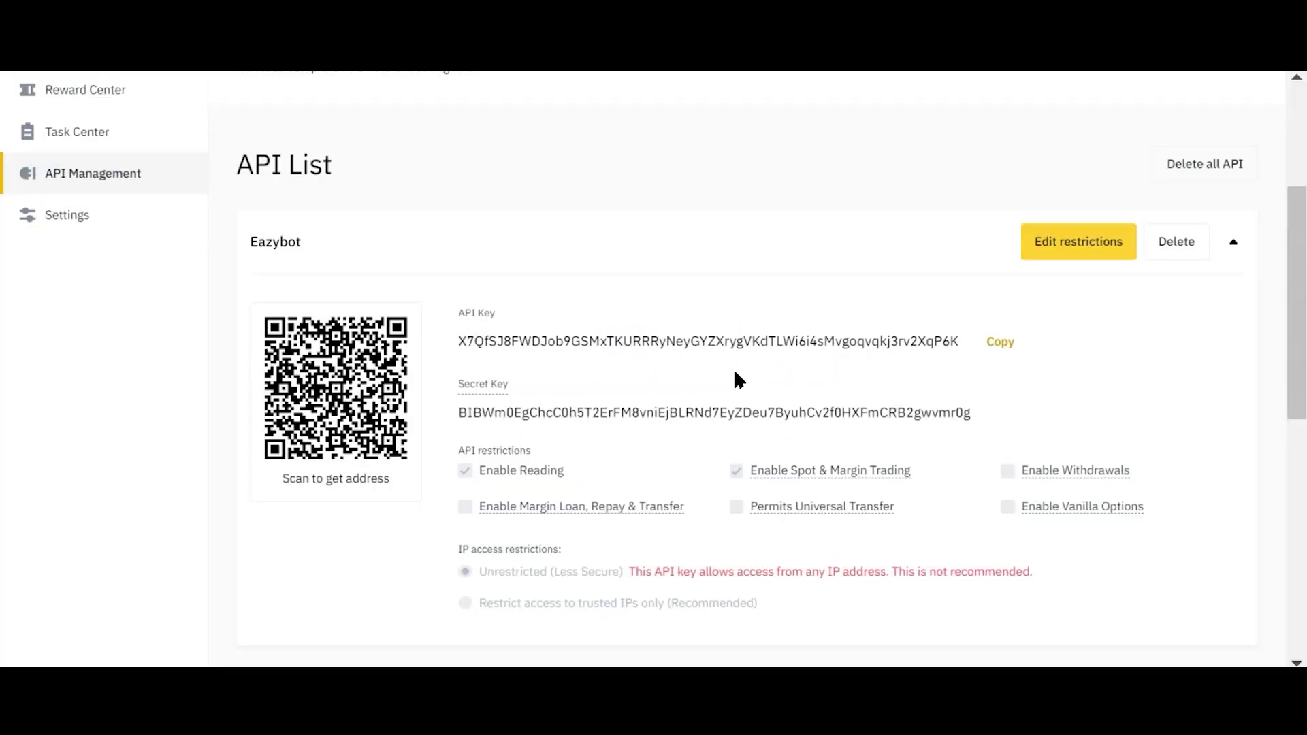
# Step: Paste the Binance API key into EazyBot's Key field and select the secret key
pyautogui.click(997, 342)
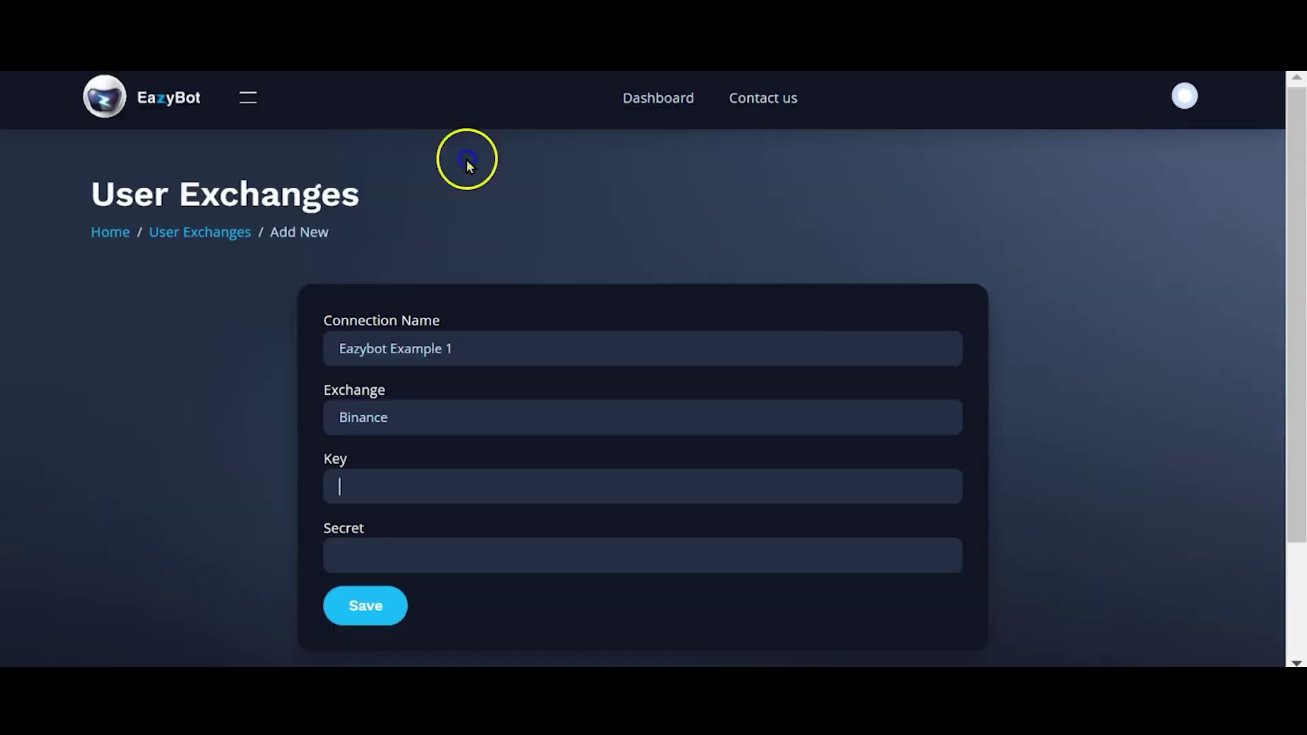
pyautogui.click(344, 486)
pyautogui.hotkey('ctrl', 'v')
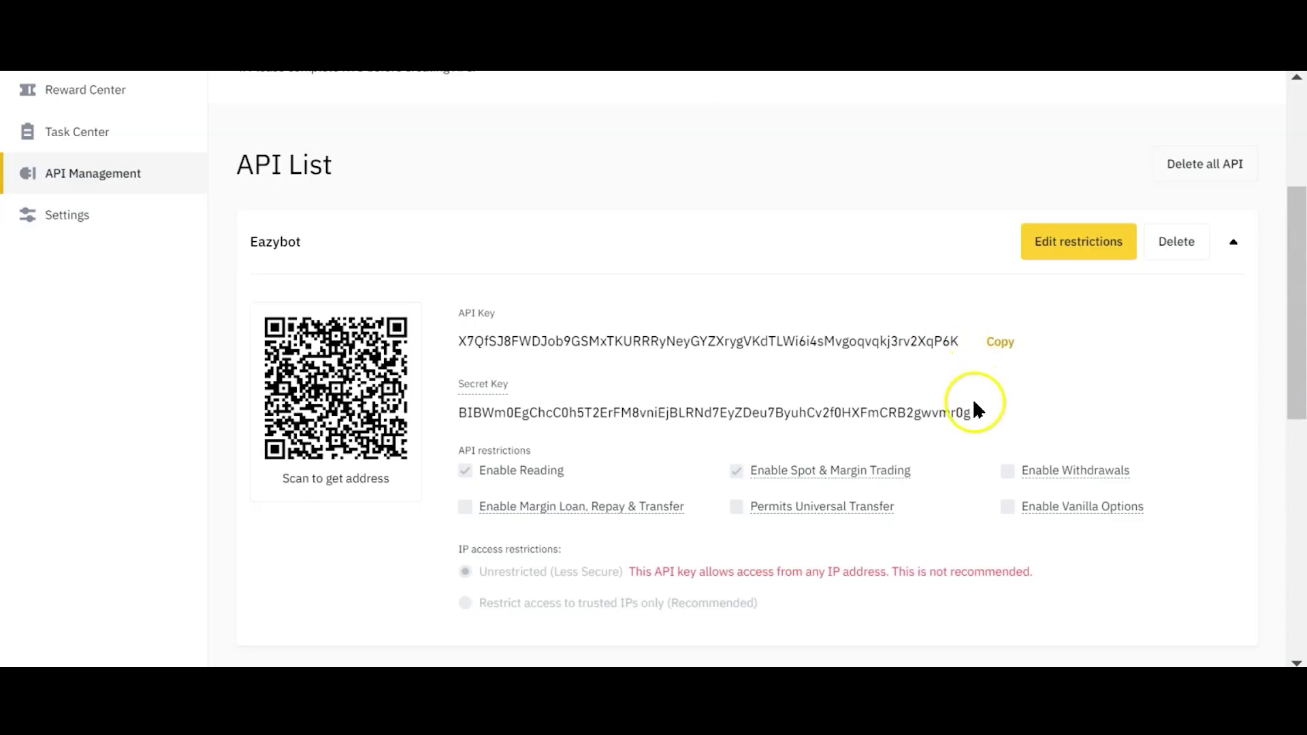
pyautogui.moveTo(971, 414); pyautogui.dragTo(460, 419)
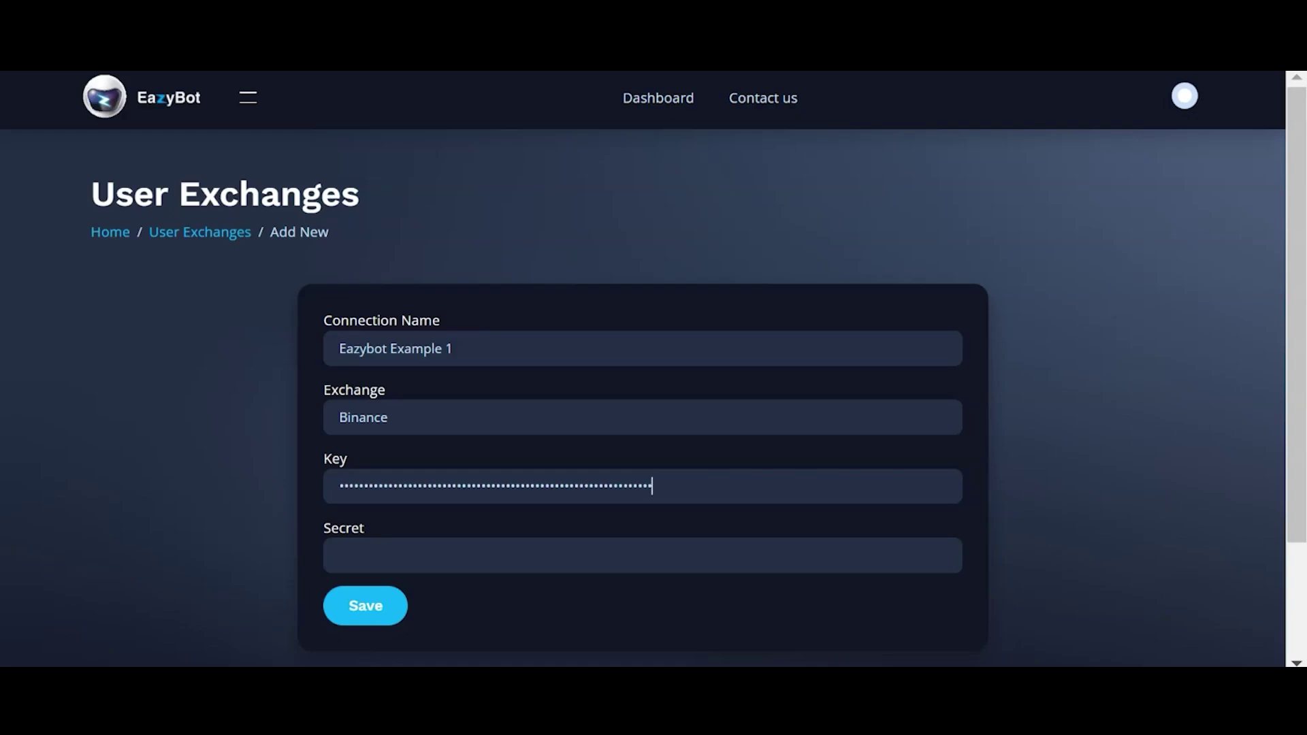
# Step: Paste the secret key and save the 'Eazybot Example 1' Binance connection
pyautogui.click(364, 550)
pyautogui.hotkey('ctrl', 'v')
pyautogui.click(362, 604)
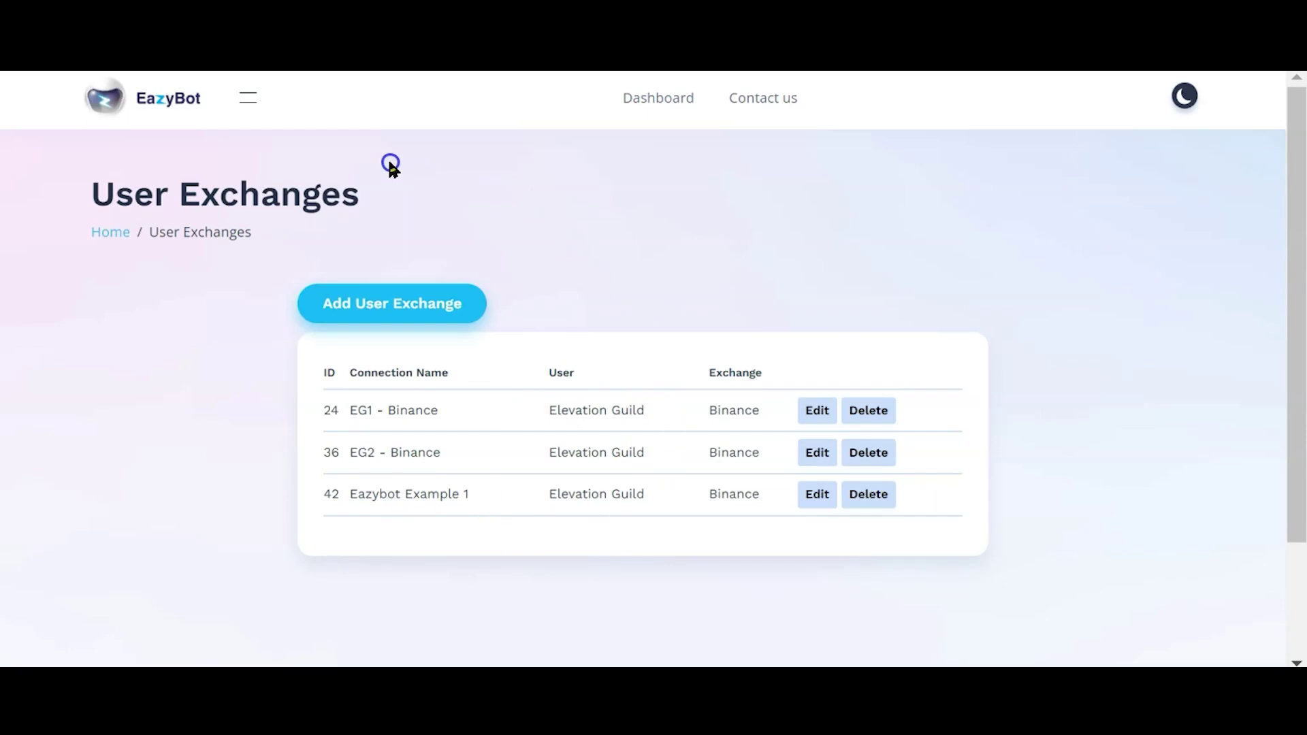
# Step: Start a new bot titled 'ETC - Binance' from Bot Management > Bots
pyautogui.click(249, 100)
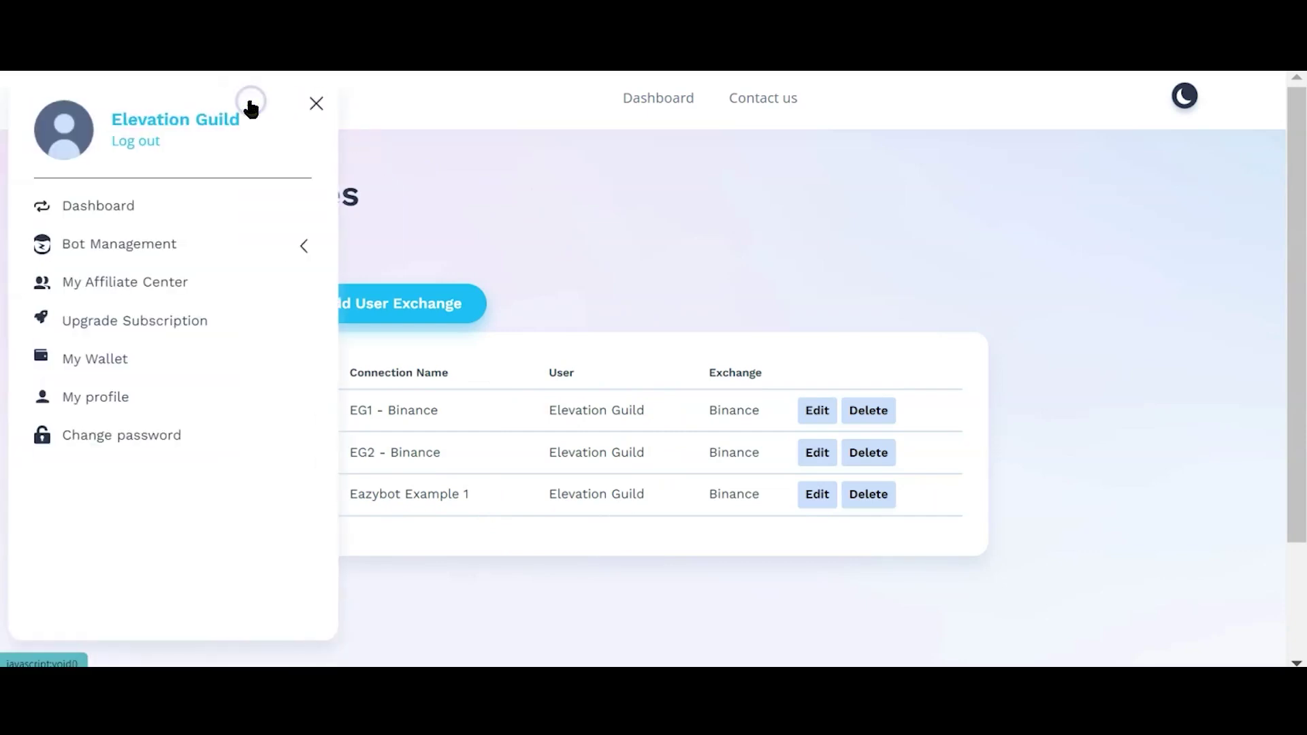
pyautogui.click(178, 245)
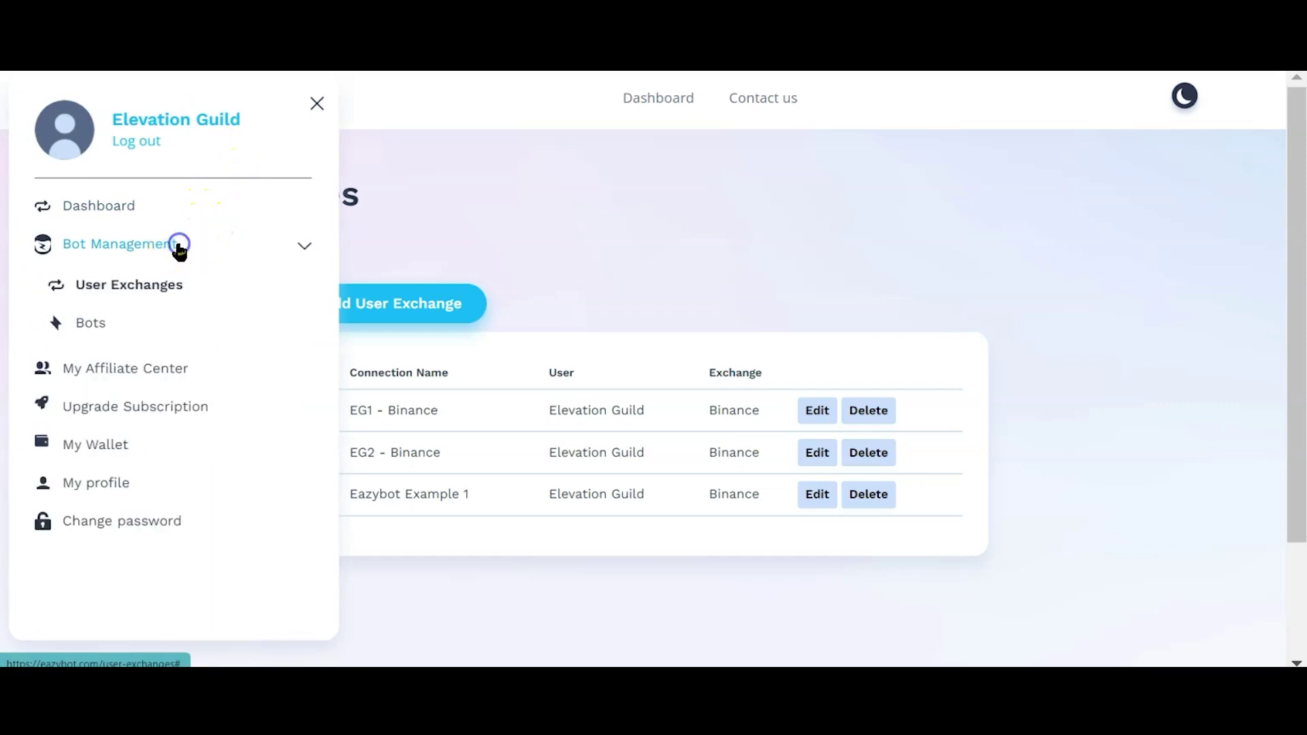
pyautogui.click(93, 323)
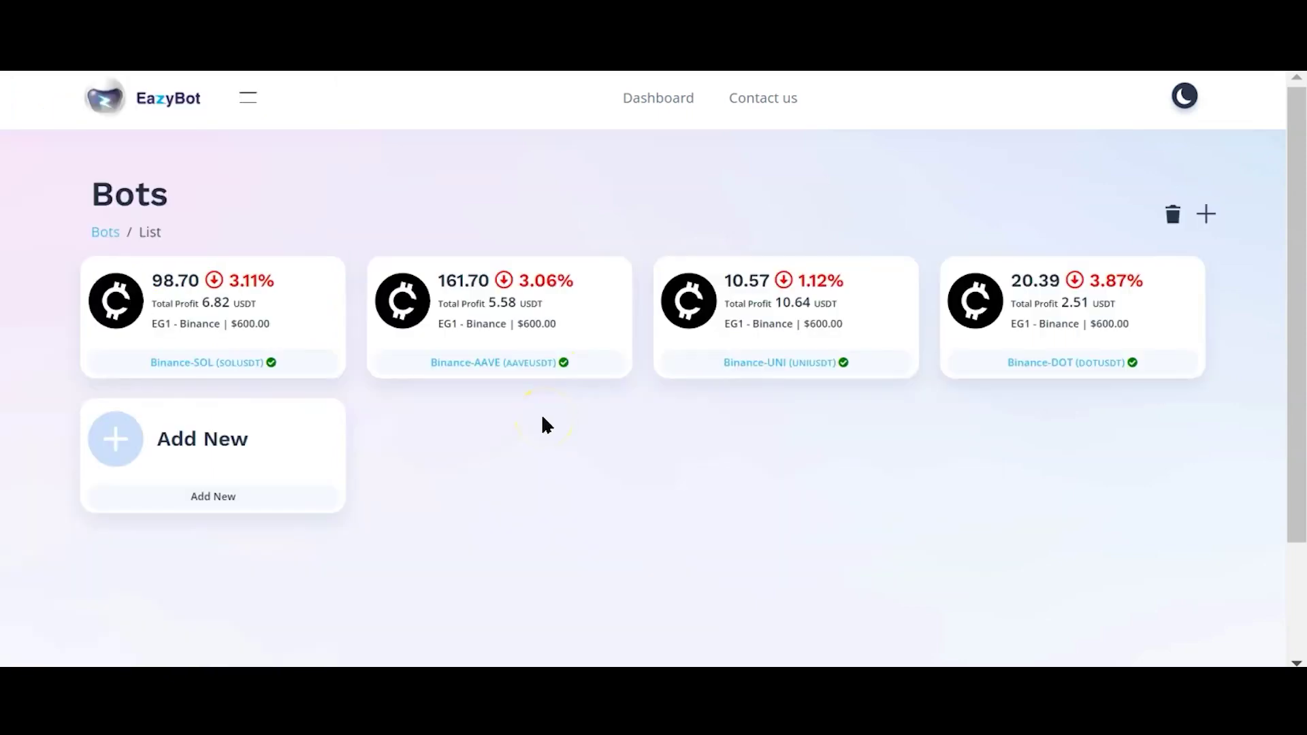
pyautogui.click(198, 460)
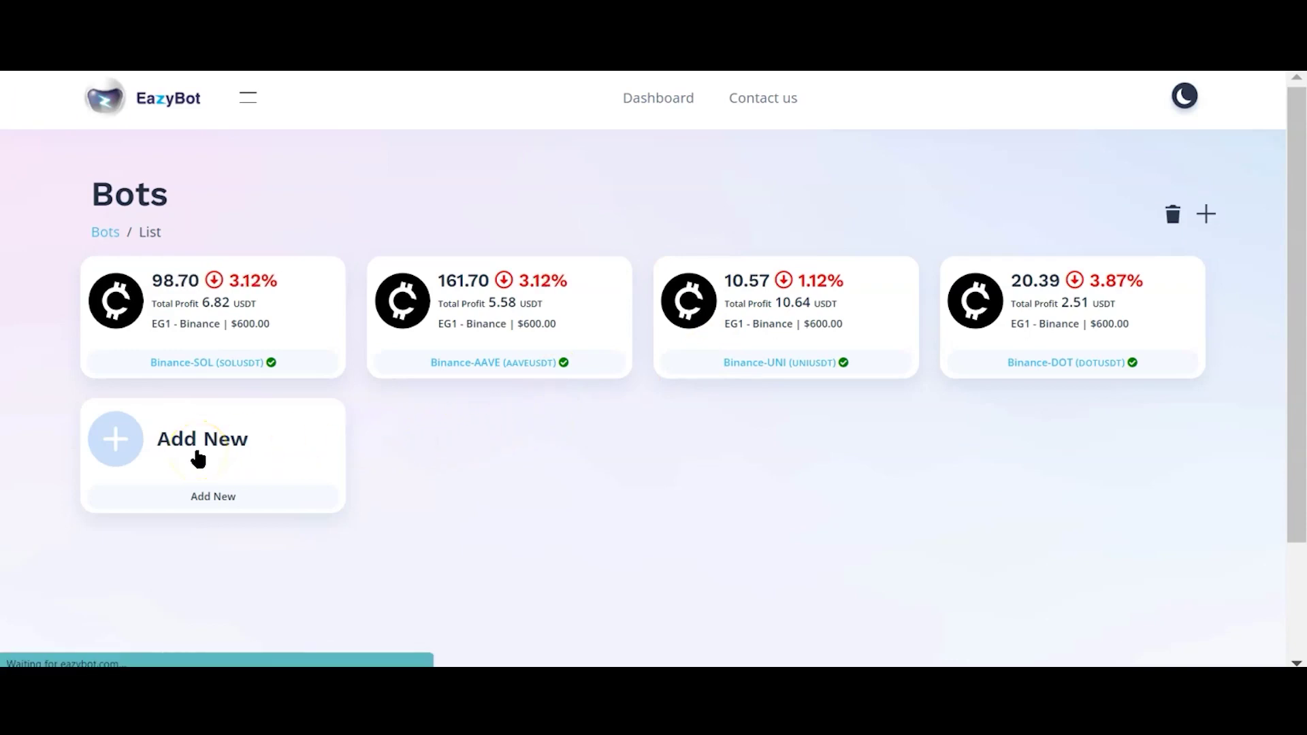
pyautogui.write('ETC ')
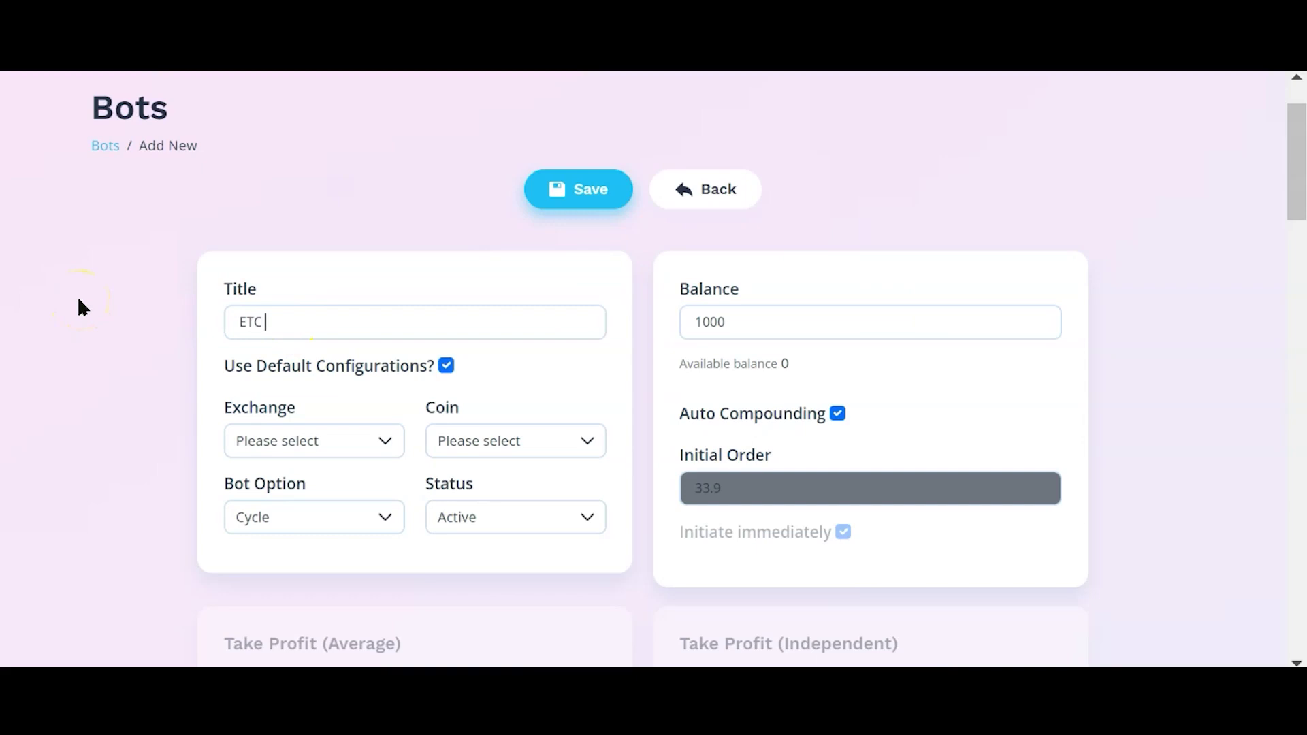
pyautogui.write('- Binance')
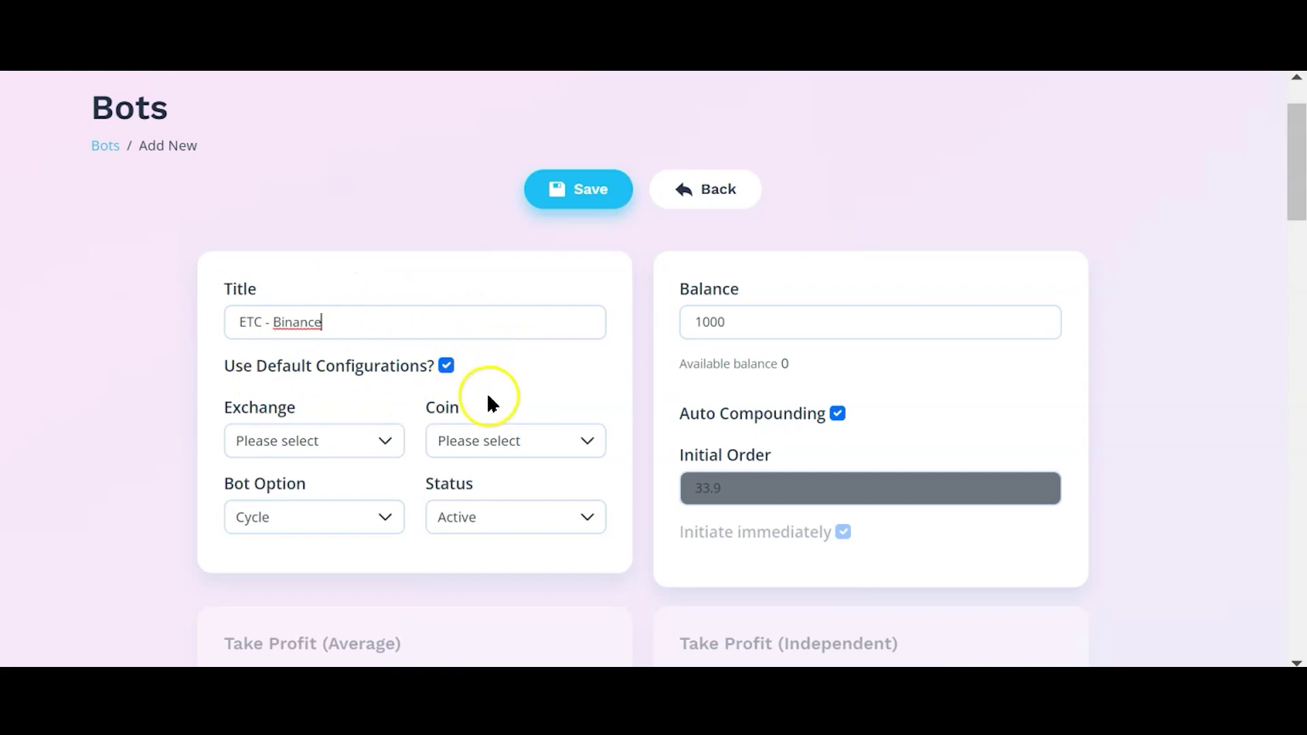
# Step: Set the bot's exchange to Eazybot Example 1 and its coin to ETC/USDT
pyautogui.click(352, 441)
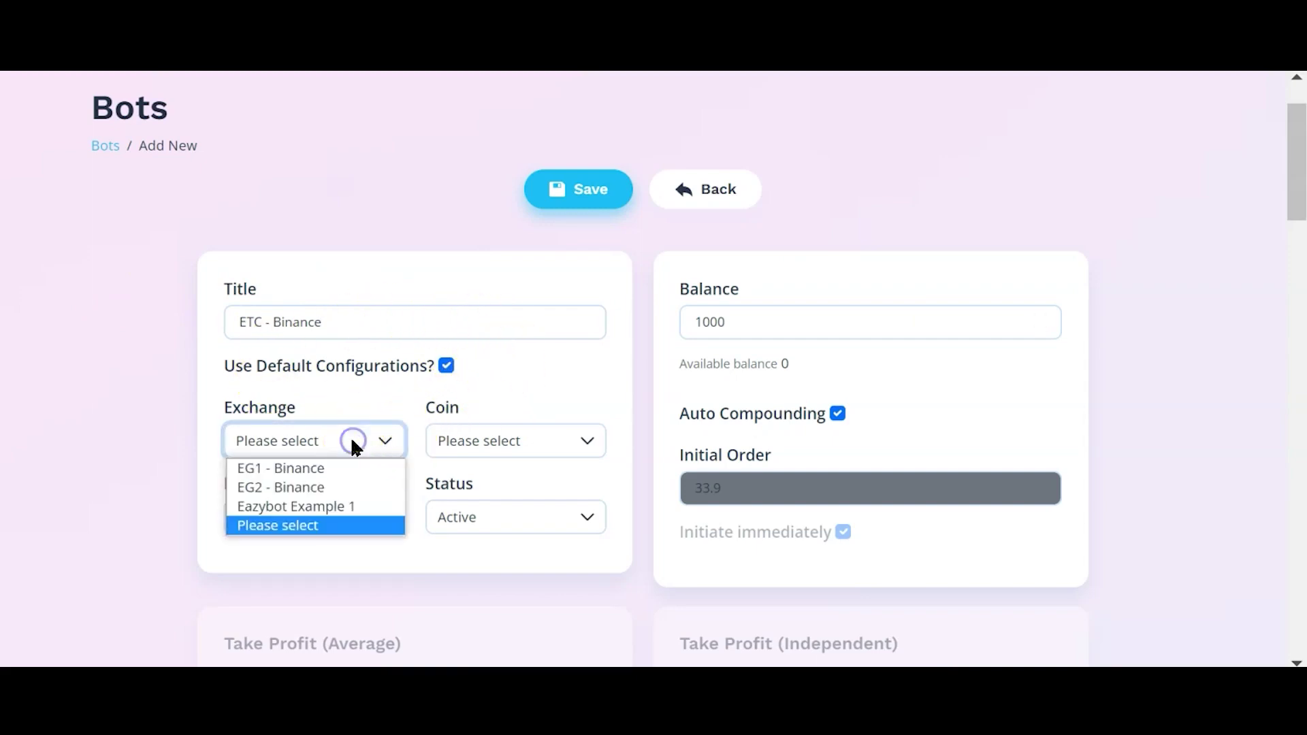
pyautogui.click(315, 505)
pyautogui.click(474, 439)
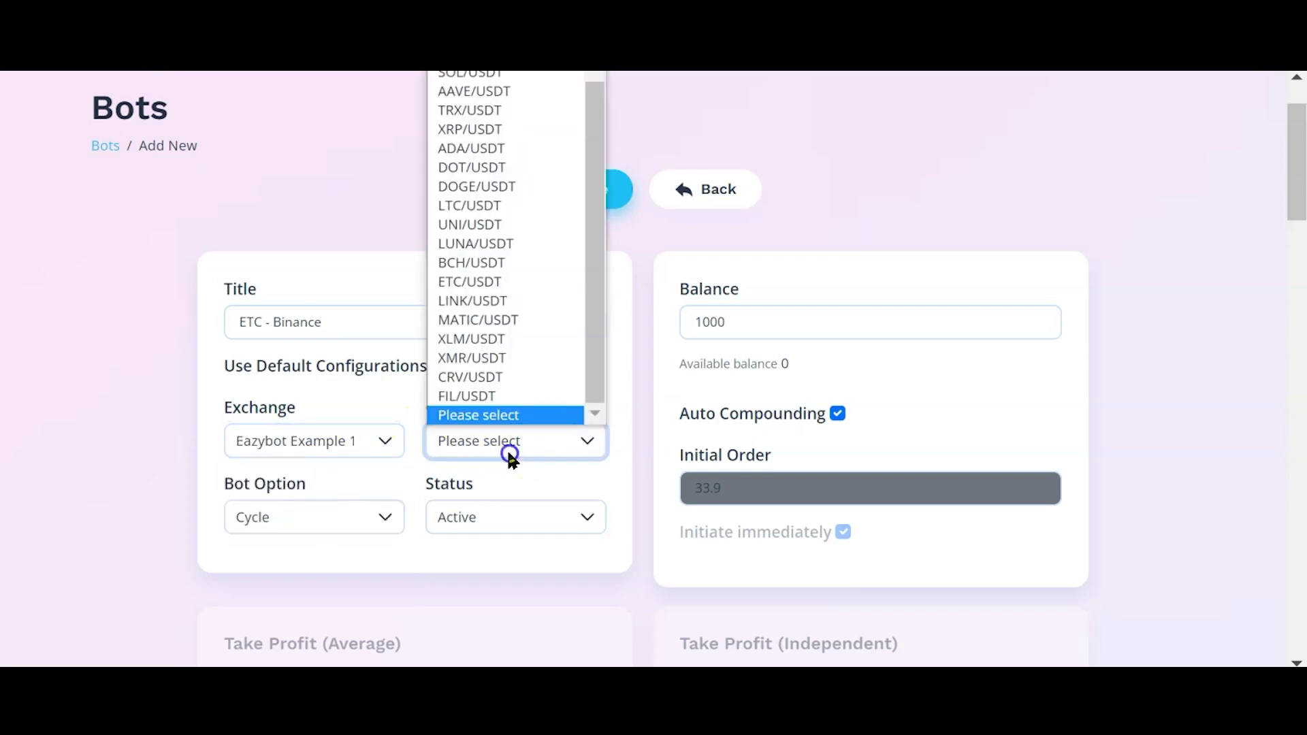
pyautogui.click(486, 291)
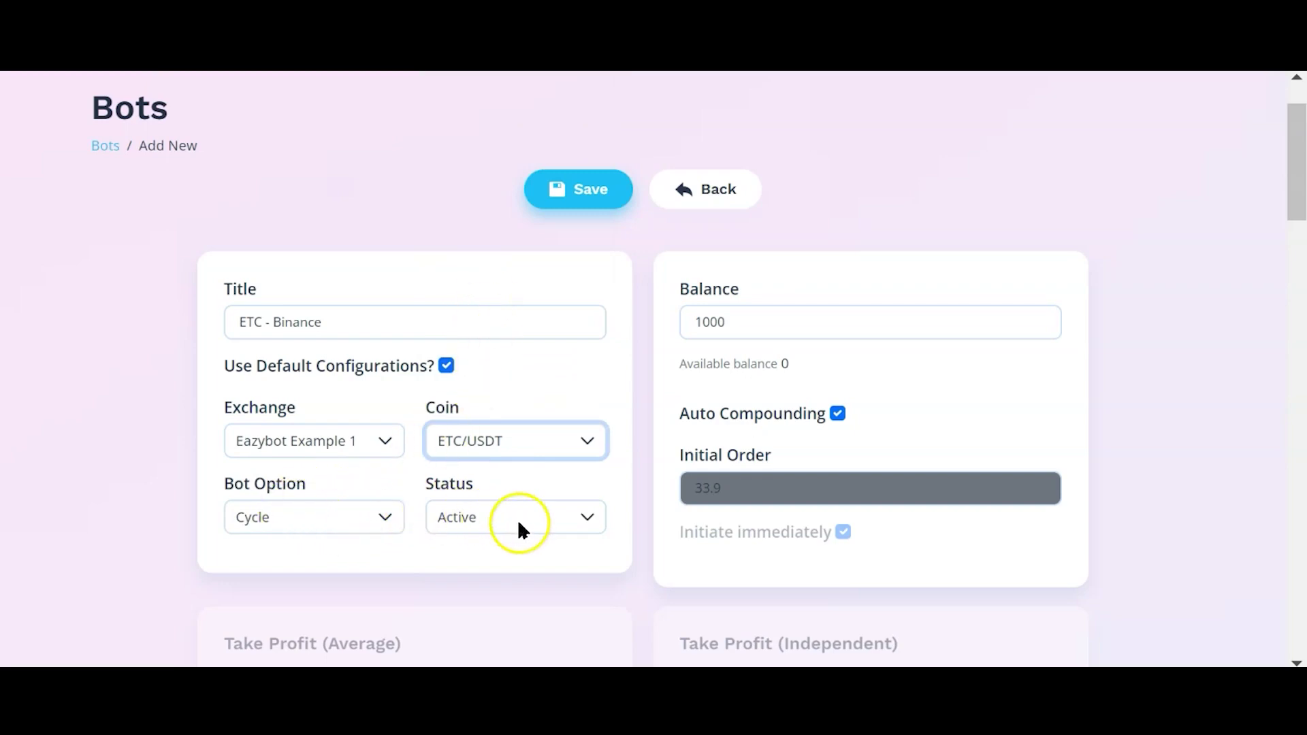
# Step: Set the bot's type, status and balance fields (Cycle, Active, 1000 balance)
pyautogui.click(782, 394)
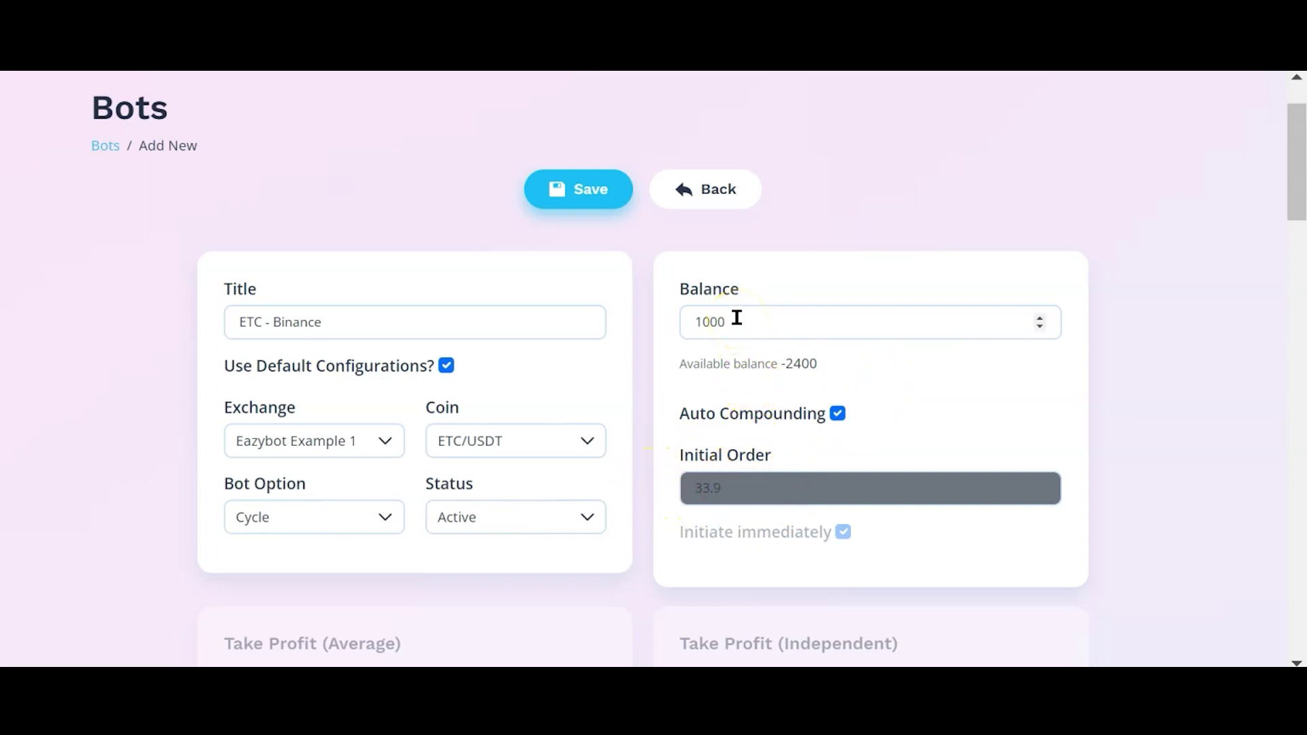
pyautogui.click(751, 285)
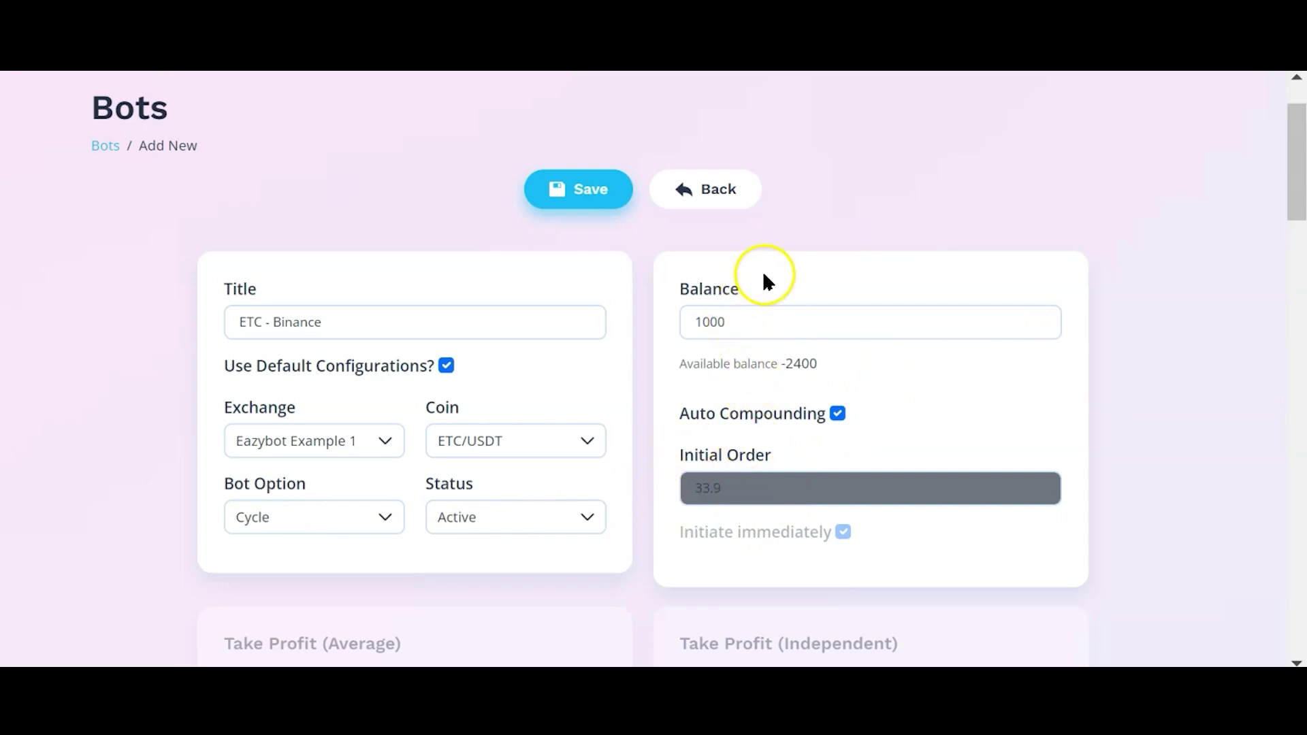
pyautogui.click(760, 327)
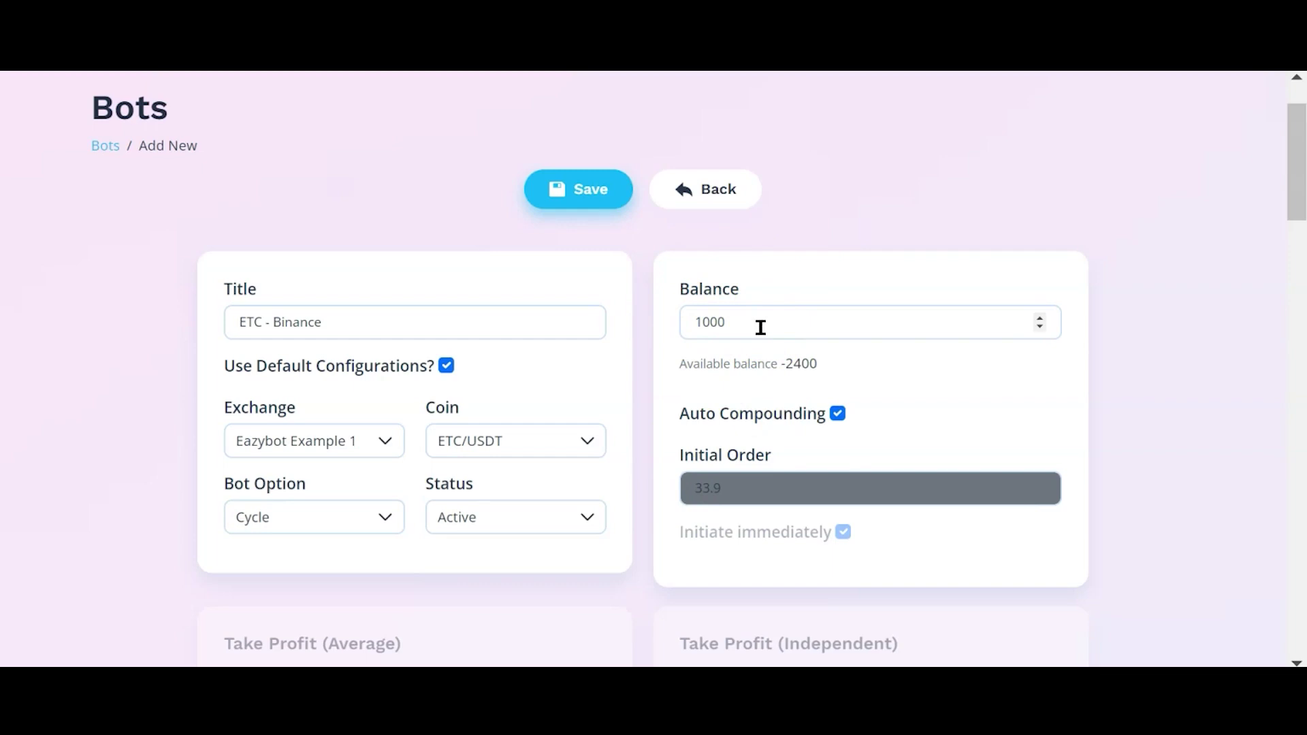
pyautogui.click(758, 309)
pyautogui.click(710, 354)
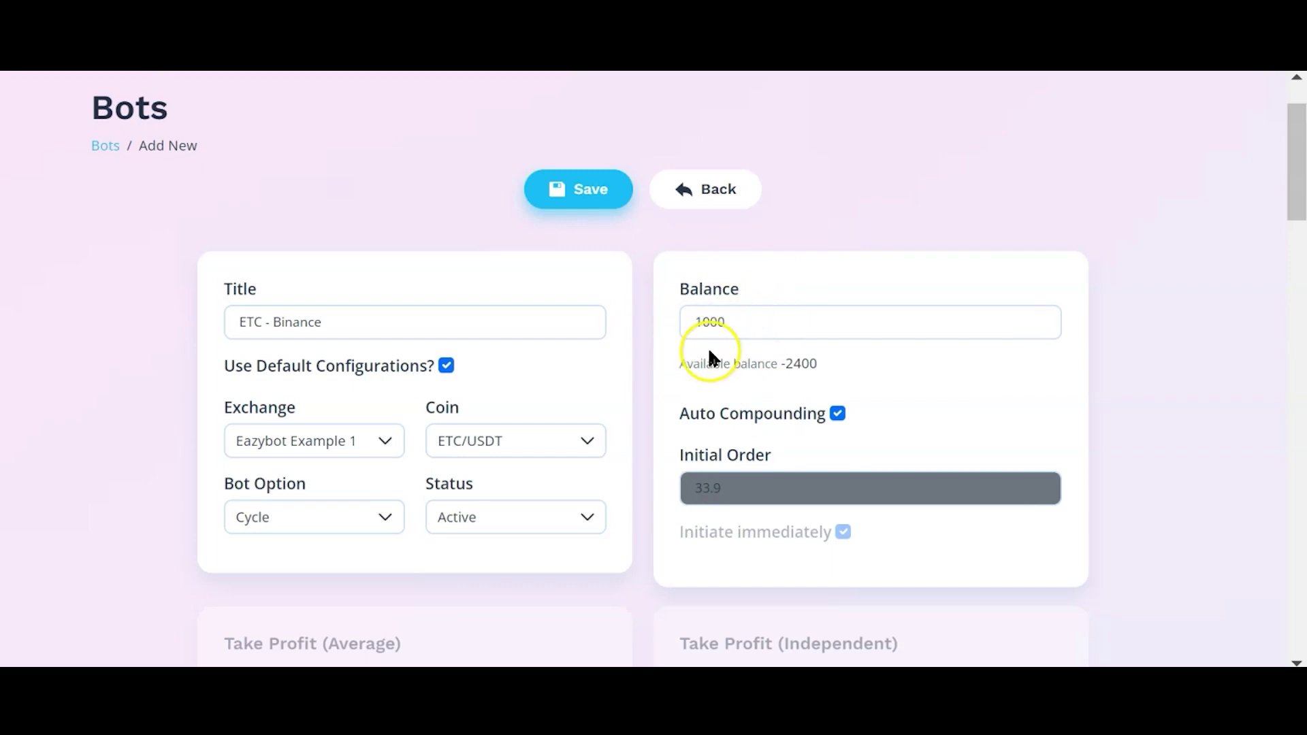
pyautogui.scroll(-1, 681, 291)
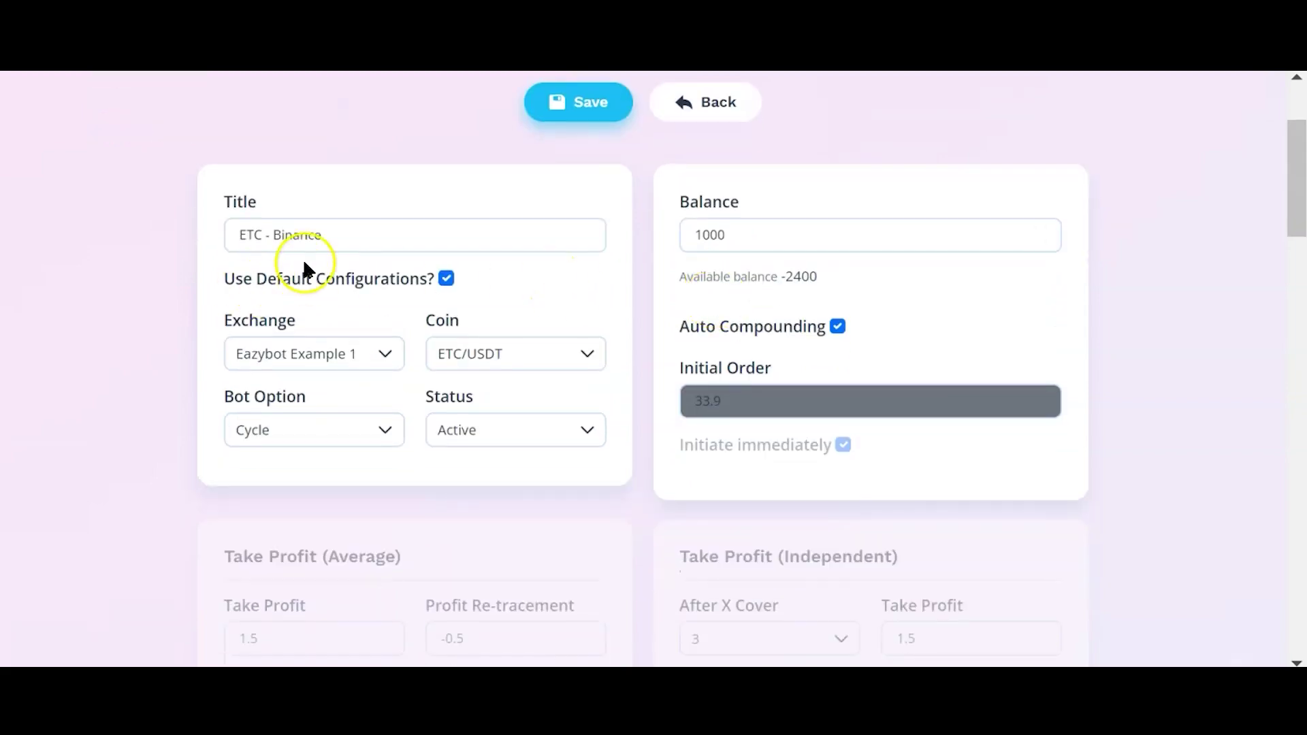
pyautogui.scroll(-5, 545, 310)
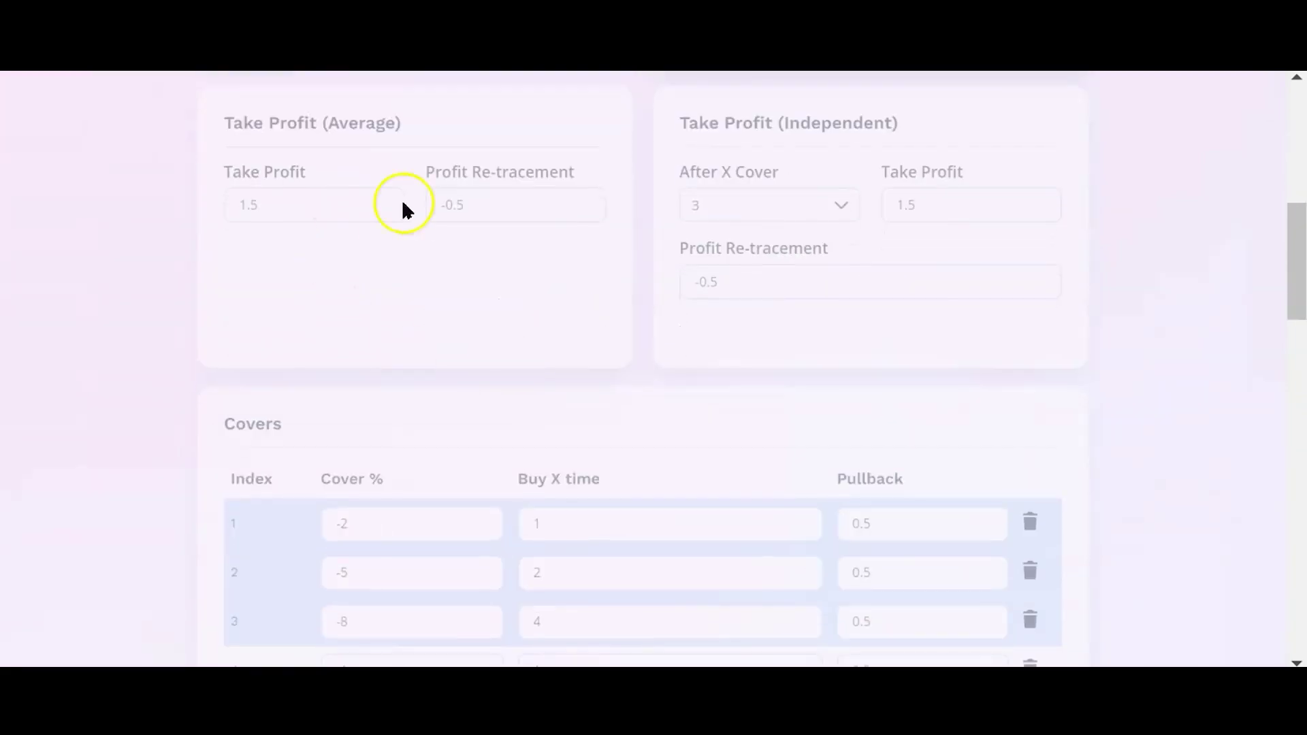
pyautogui.scroll(6, 961, 294)
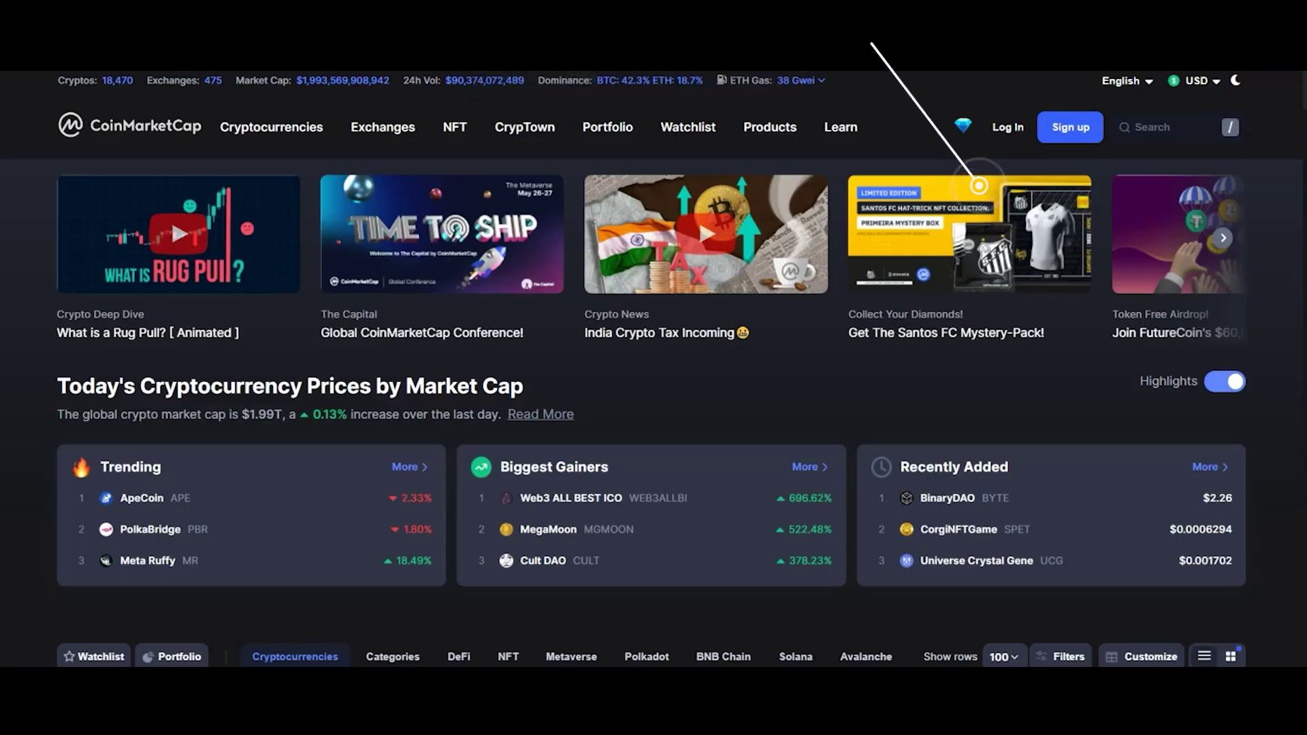
# Step: Browse the CoinMarketCap rankings table, then back out of the unsaved ETC/USDT bot form to Bots / List
pyautogui.scroll(-10, 631, 160)
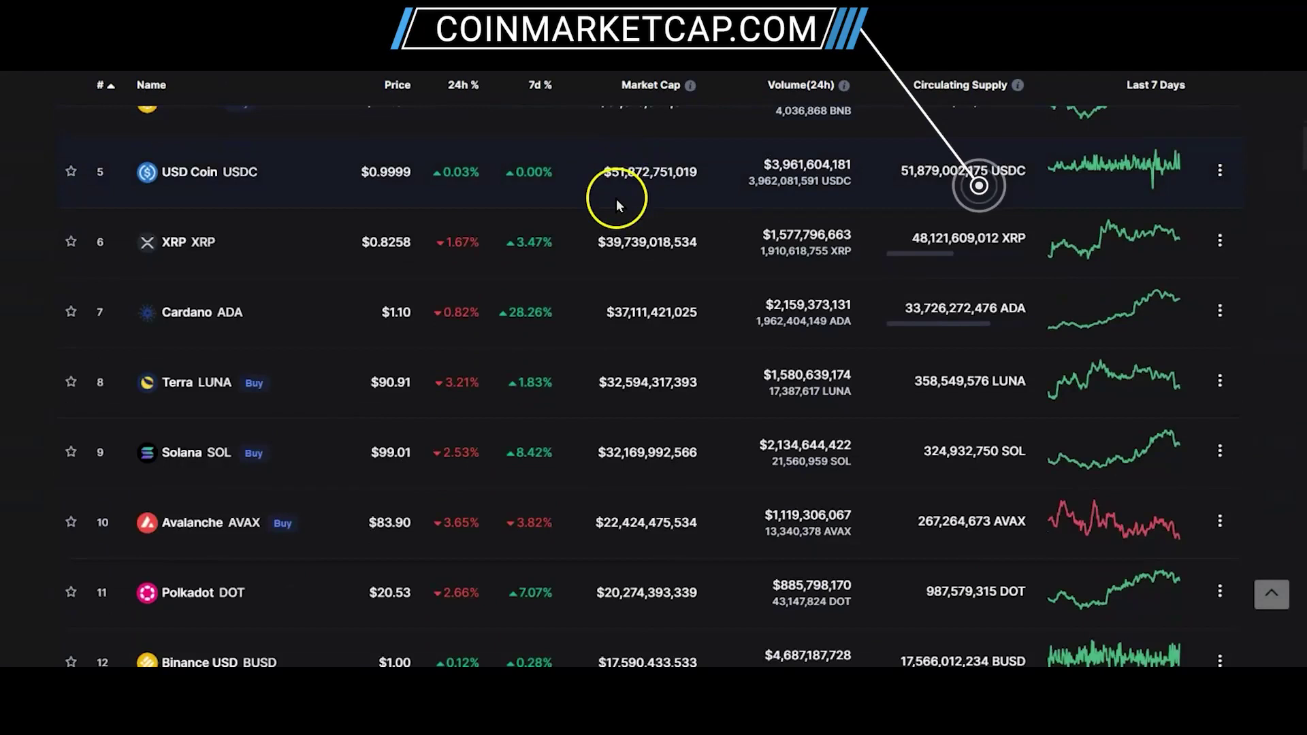
pyautogui.scroll(-2, 617, 201)
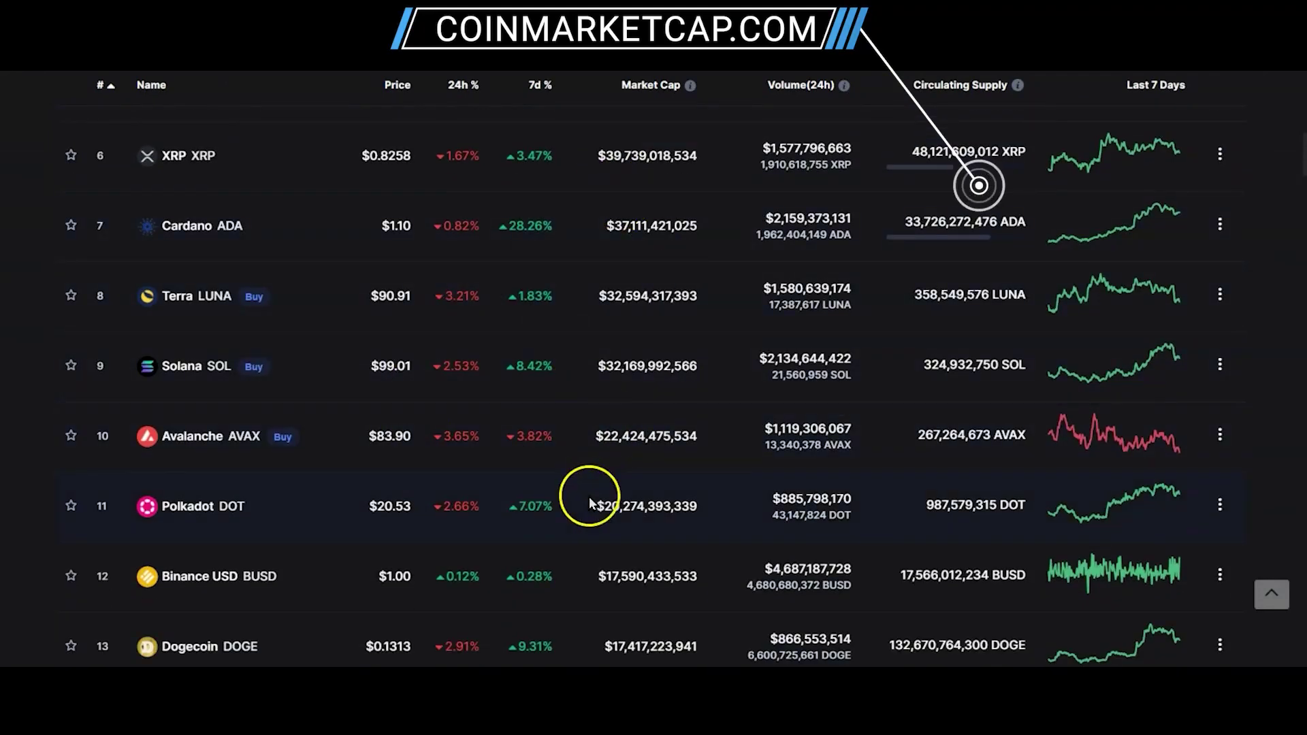
pyautogui.scroll(-5, 498, 457)
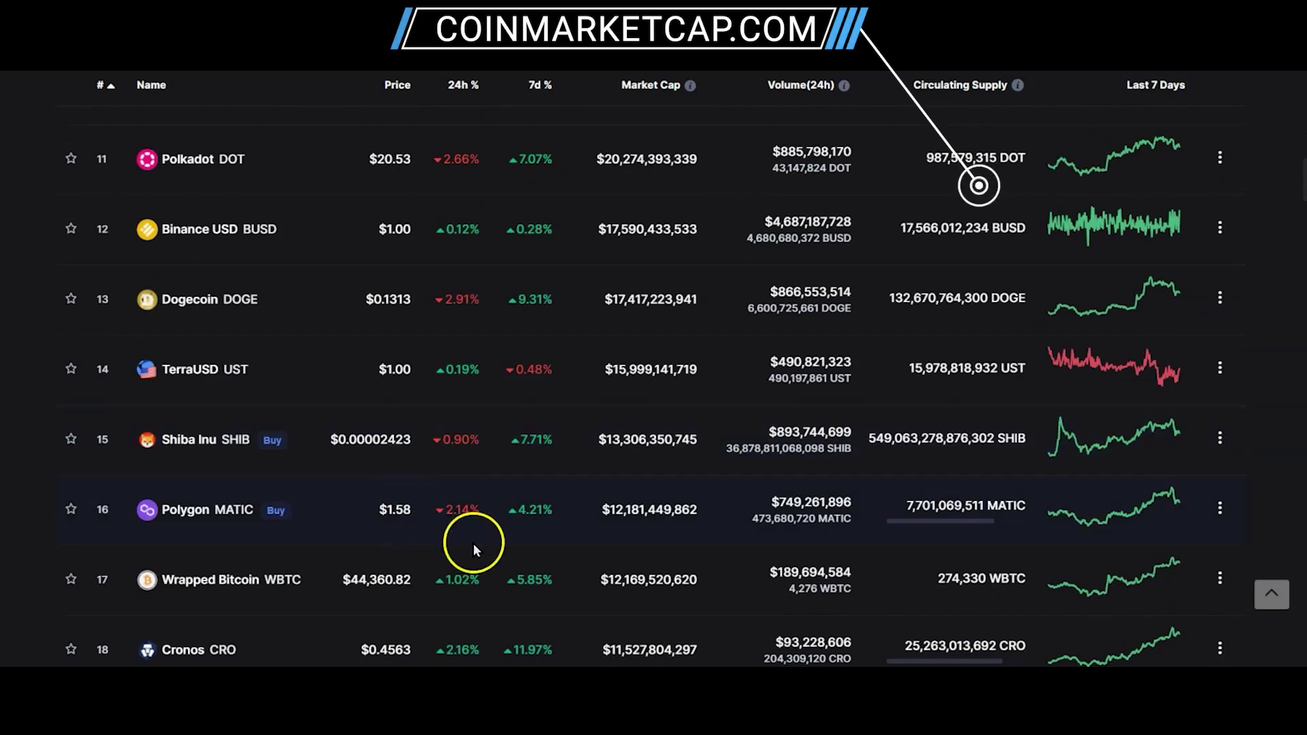
pyautogui.scroll(3, 517, 476)
pyautogui.scroll(8, 522, 468)
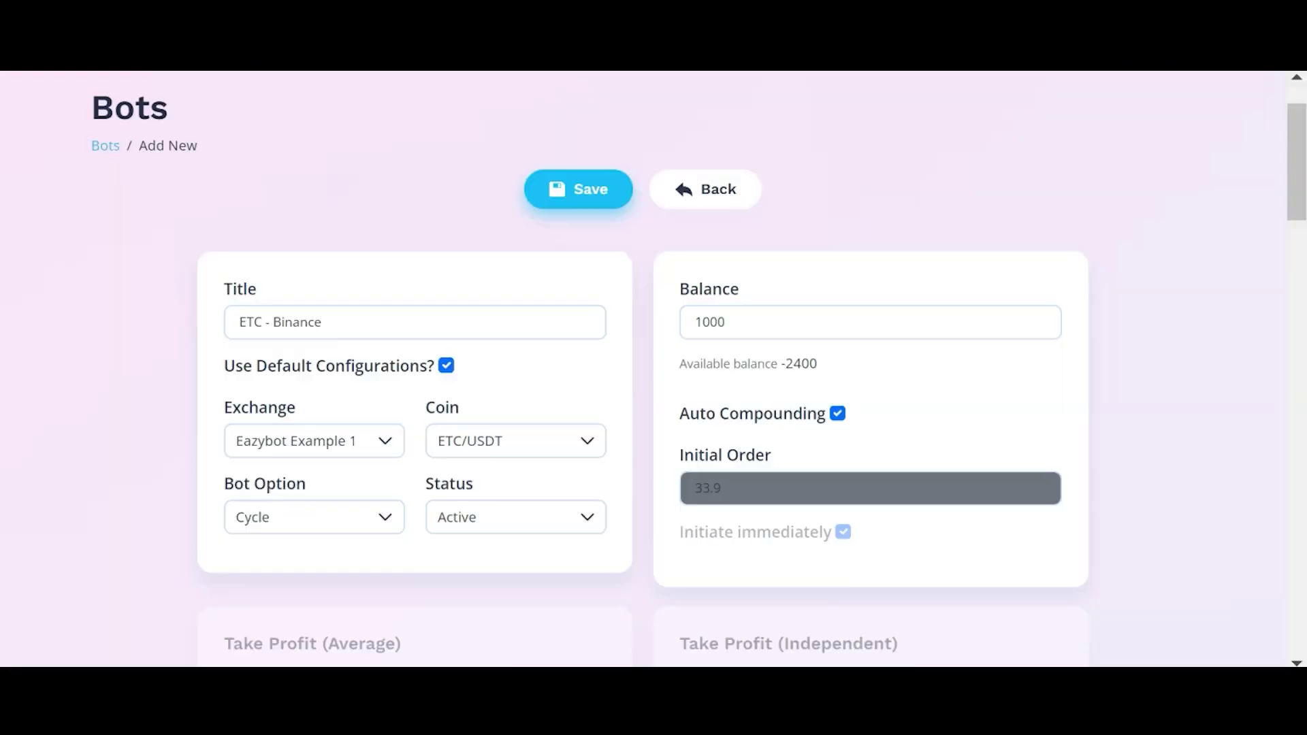
pyautogui.click(709, 189)
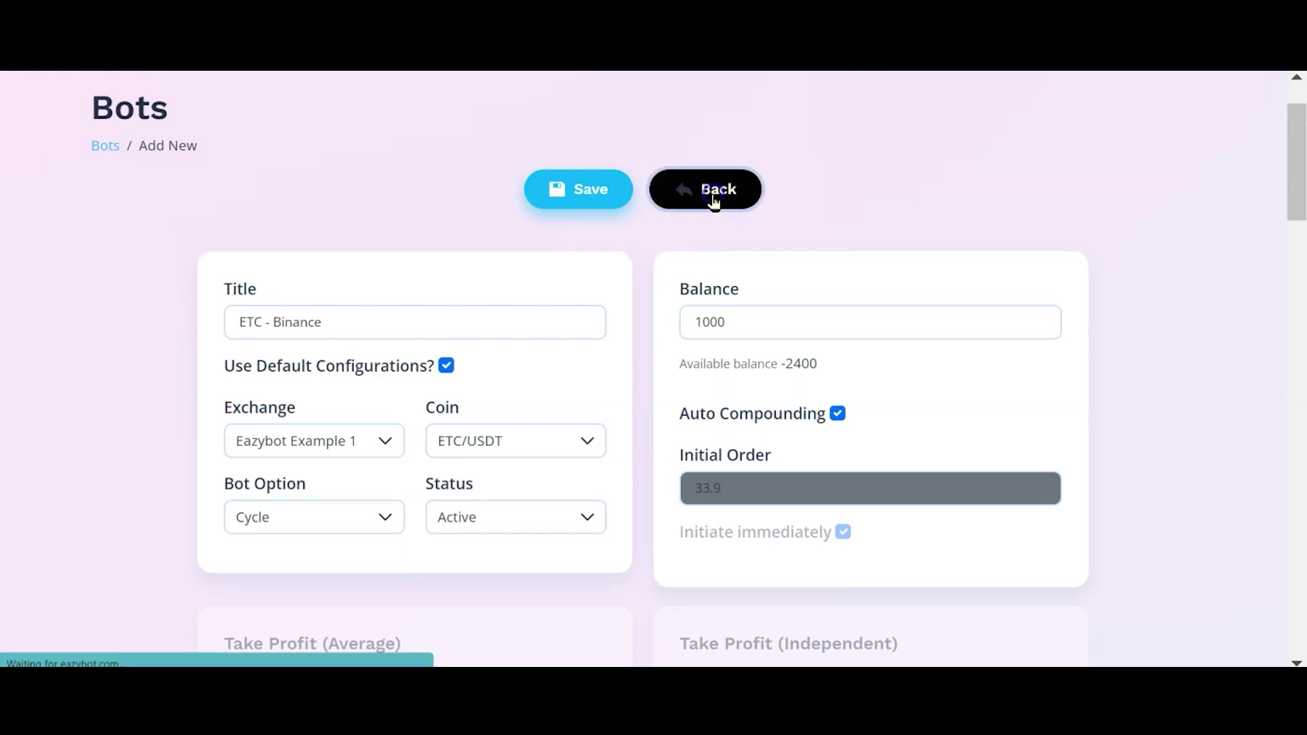